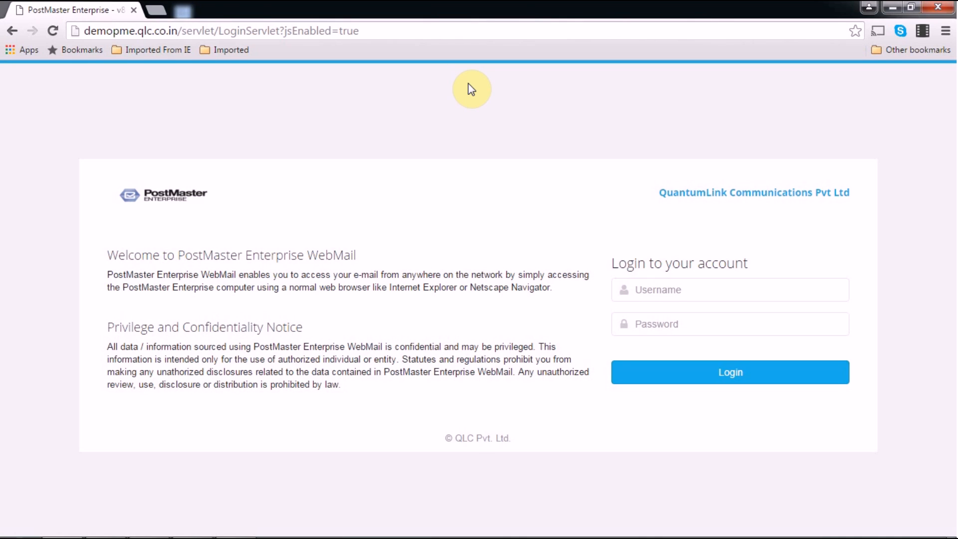
# - Log in to the PostMaster admin console with the administrator username and password
pyautogui.click(678, 285)
pyautogui.write('qlc')
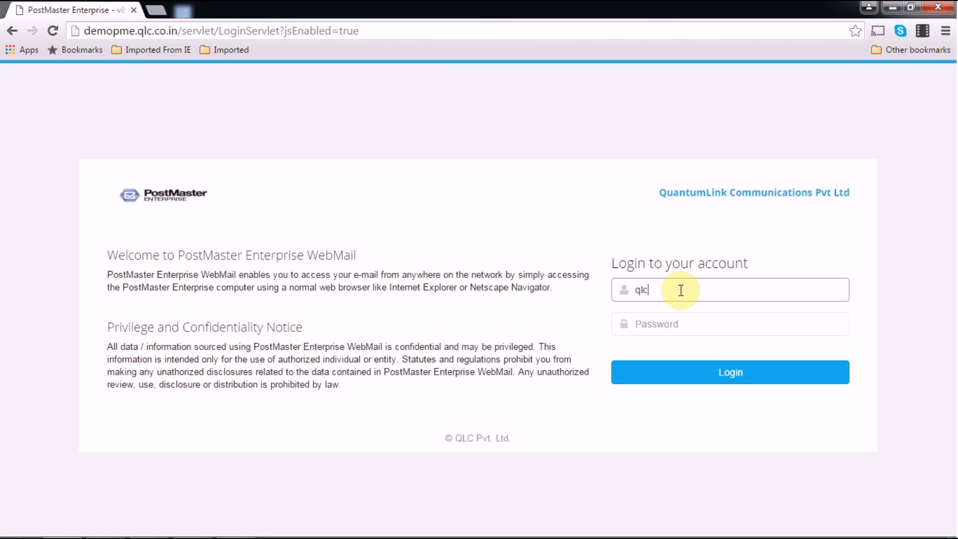
pyautogui.write('admin')
pyautogui.click(667, 325)
pyautogui.write('**********')
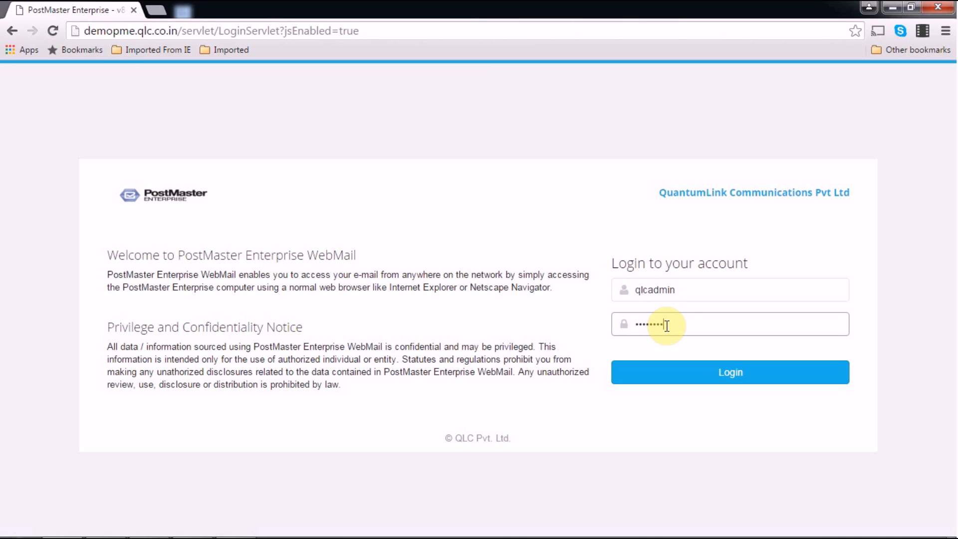
pyautogui.press('Return')
pyautogui.click(698, 377)
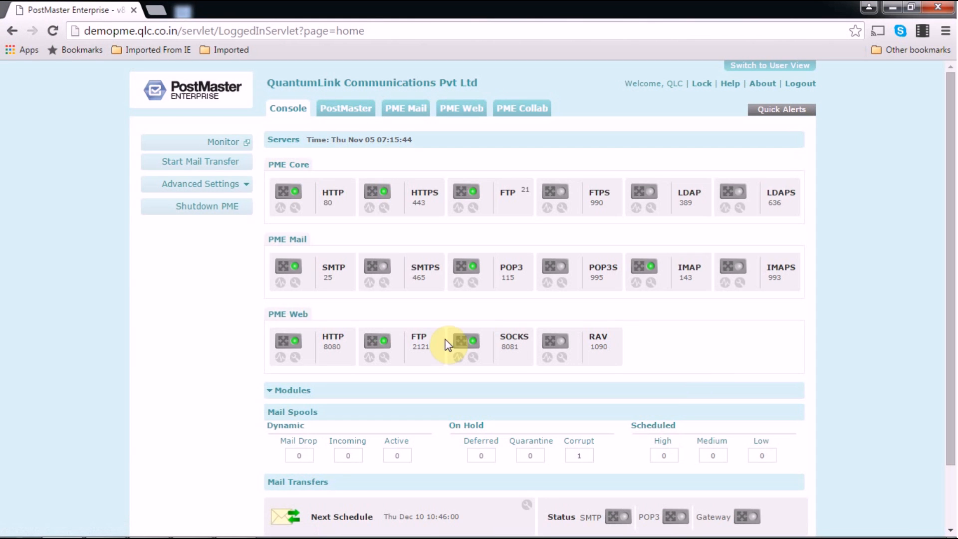
# - Switch the LDAP server ON on port 389 with Detailed logging and save its settings
pyautogui.click(336, 108)
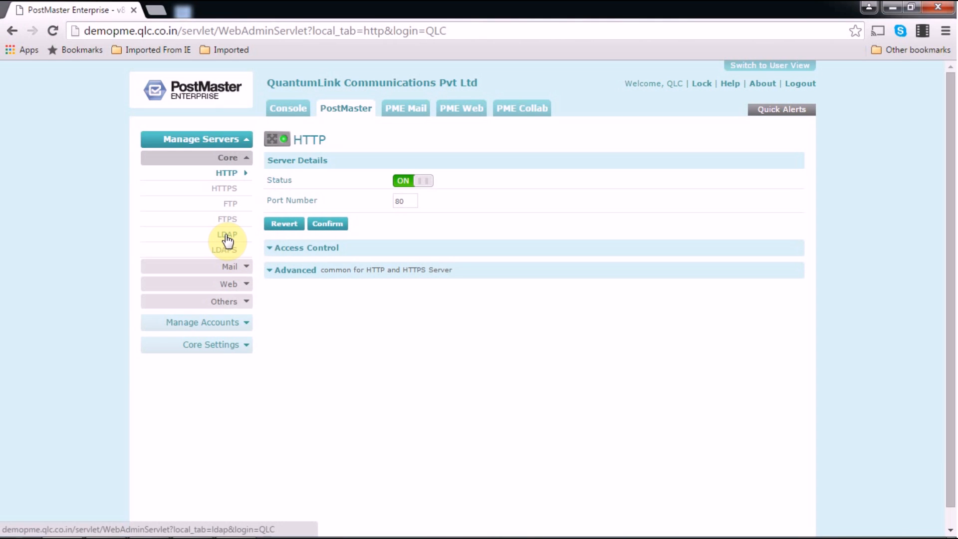
pyautogui.click(226, 235)
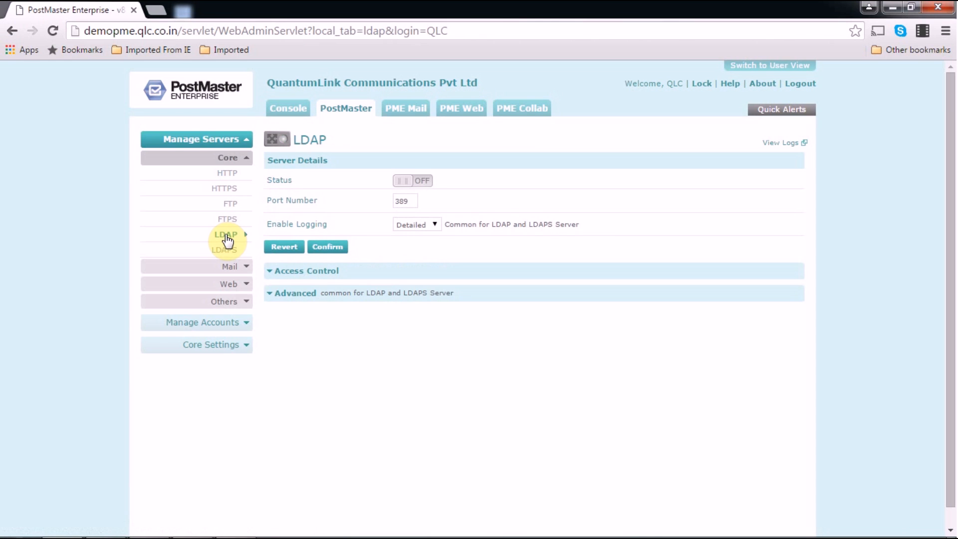
pyautogui.click(421, 182)
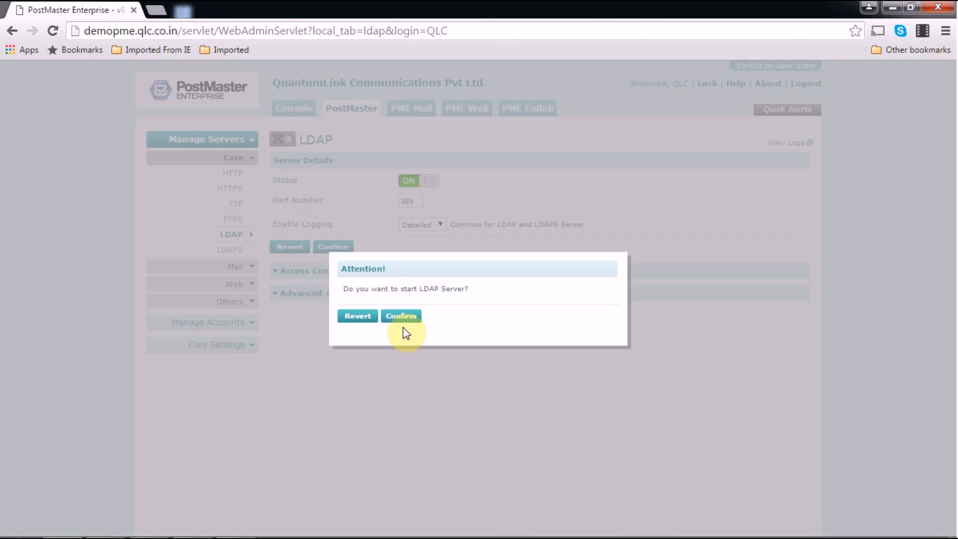
pyautogui.click(402, 321)
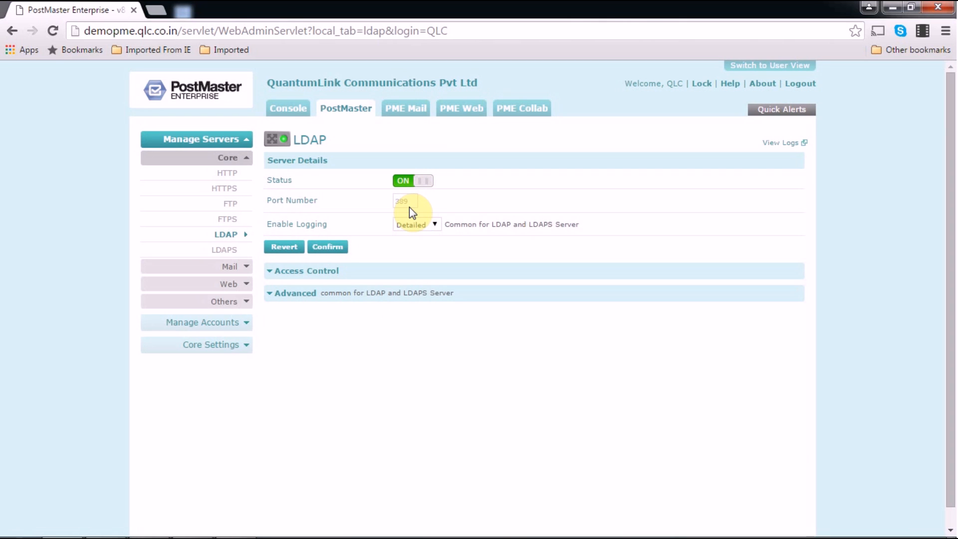
pyautogui.click(423, 225)
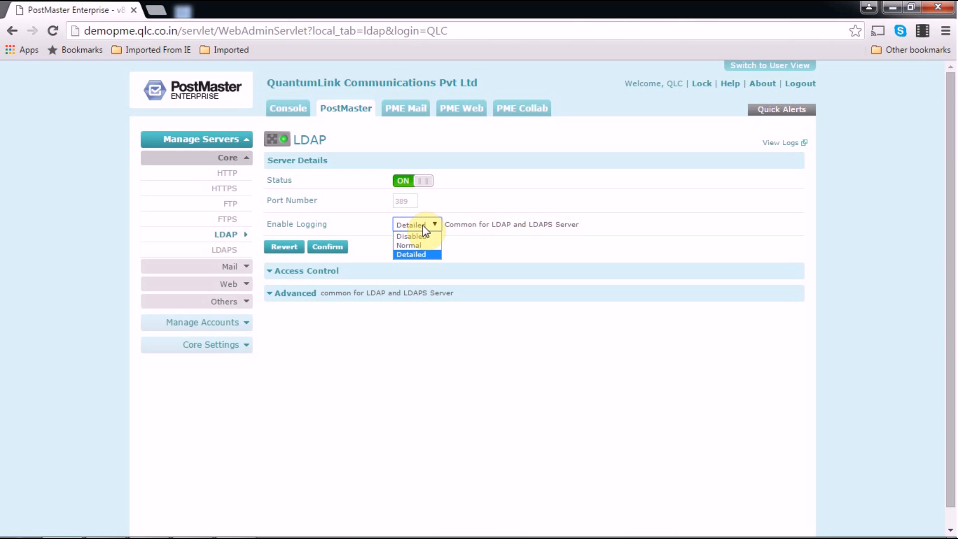
pyautogui.click(429, 255)
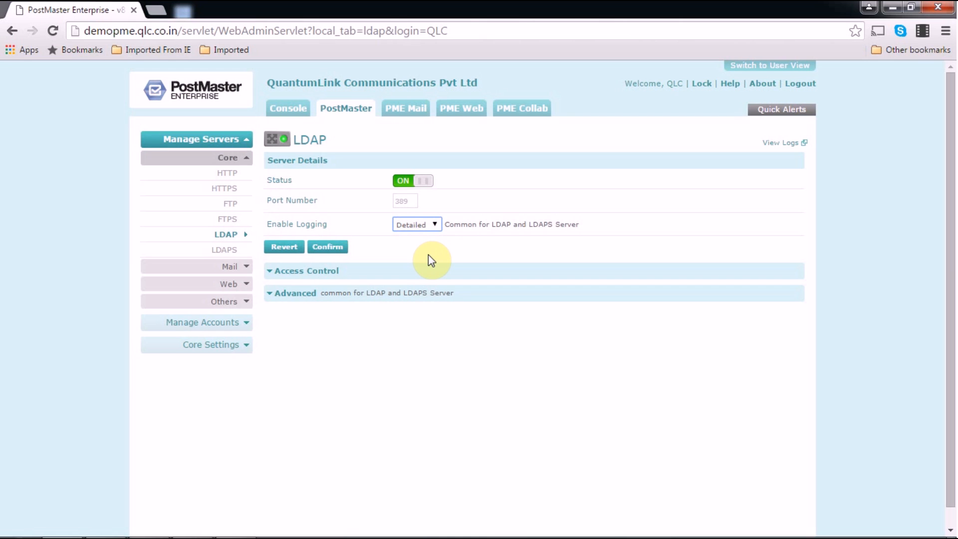
pyautogui.click(327, 248)
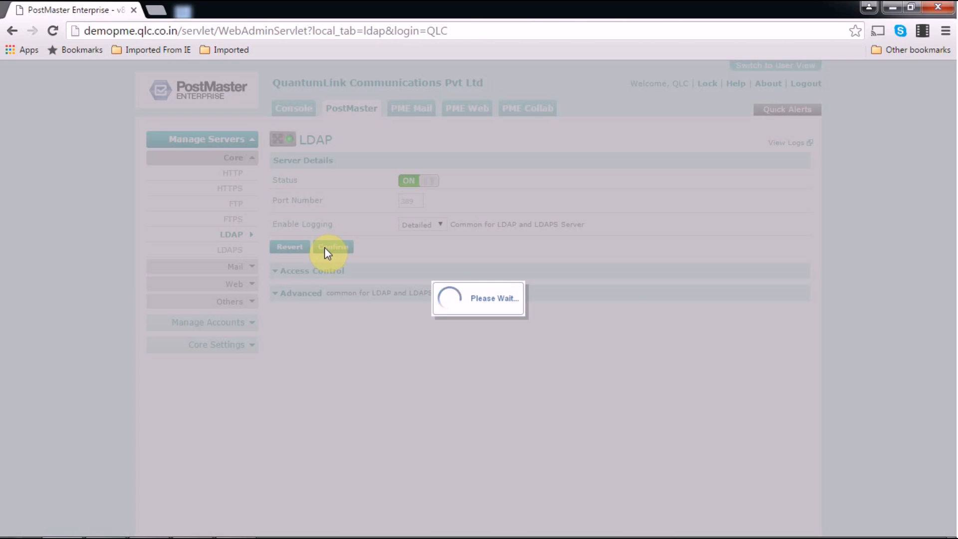
pyautogui.click(354, 323)
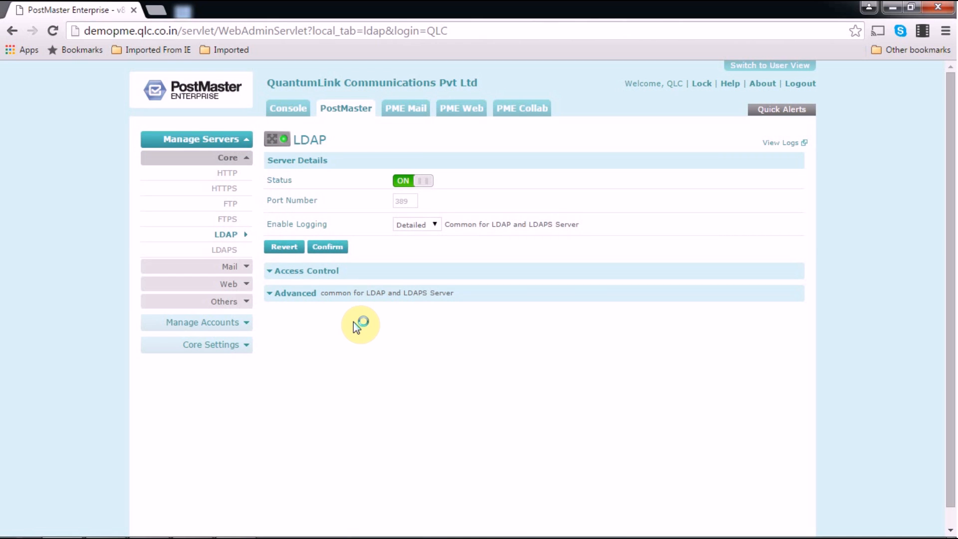
# - Check the LDAPS settings, then expand LDAP's advanced options, leaving authentication disabled
pyautogui.click(231, 251)
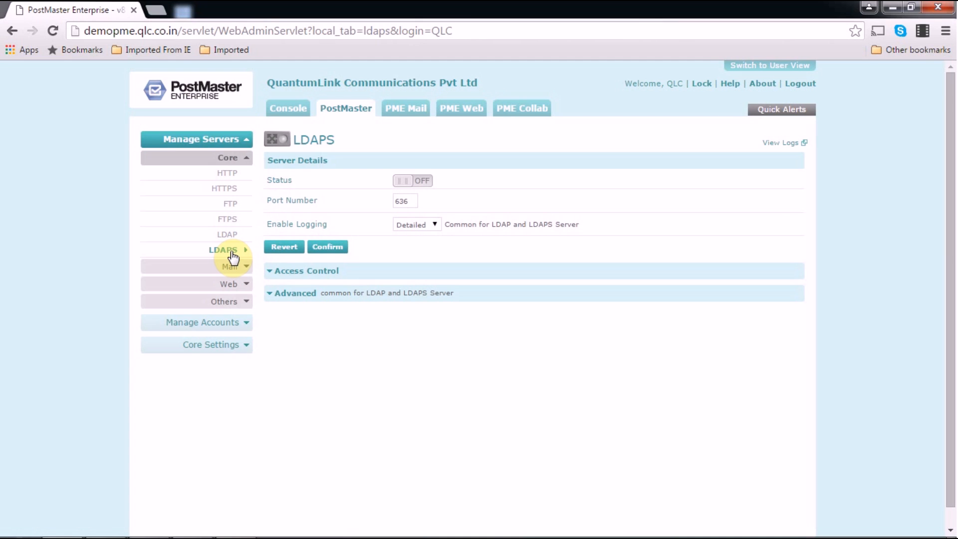
pyautogui.click(228, 236)
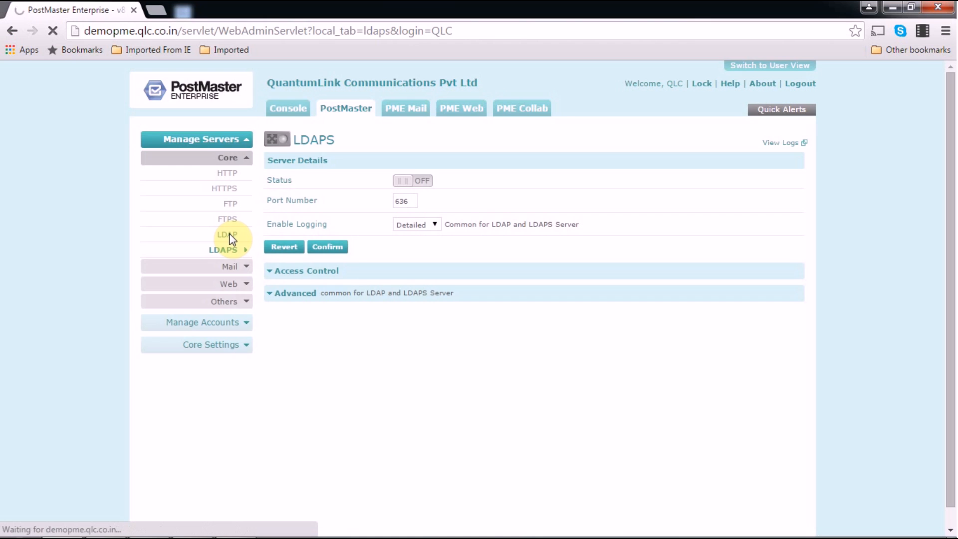
pyautogui.click(304, 298)
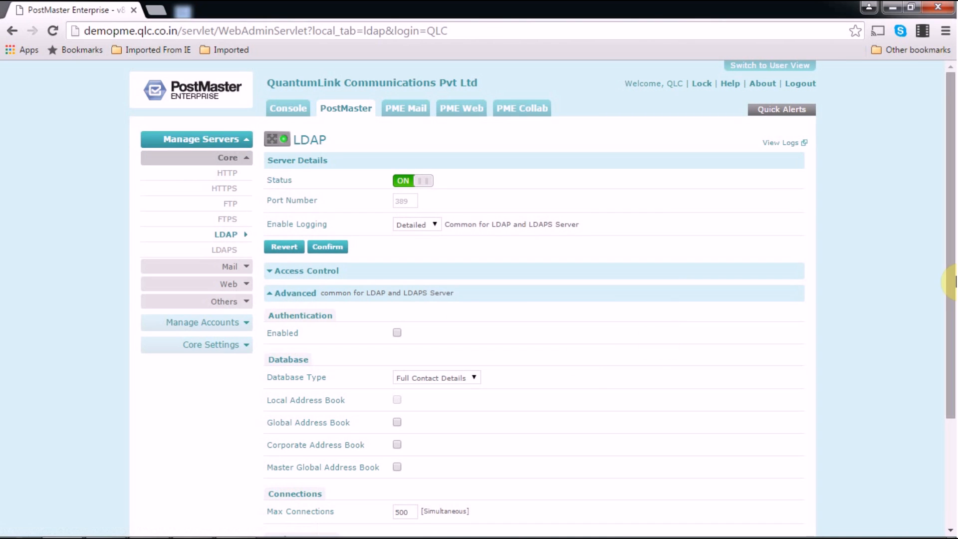
pyautogui.moveTo(952, 325); pyautogui.dragTo(952, 406)
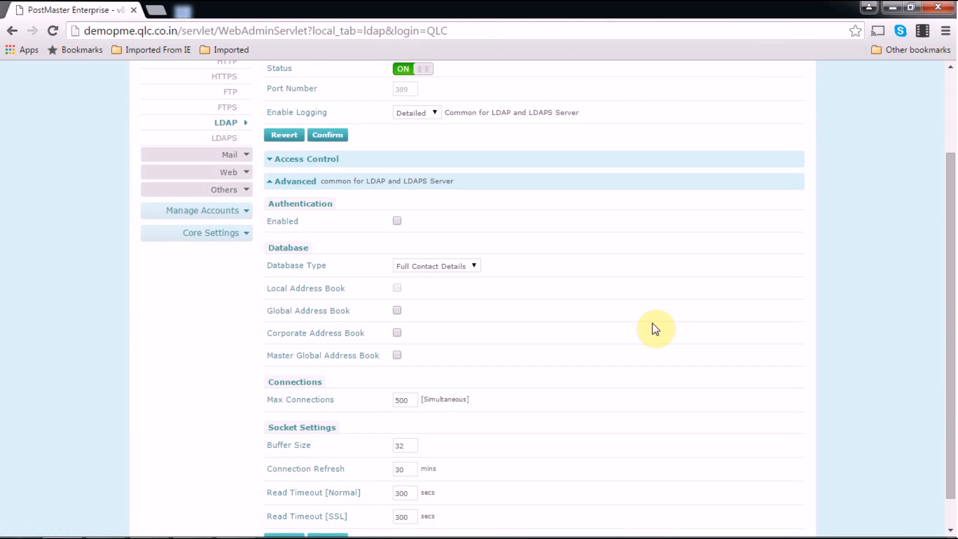
pyautogui.click(377, 213)
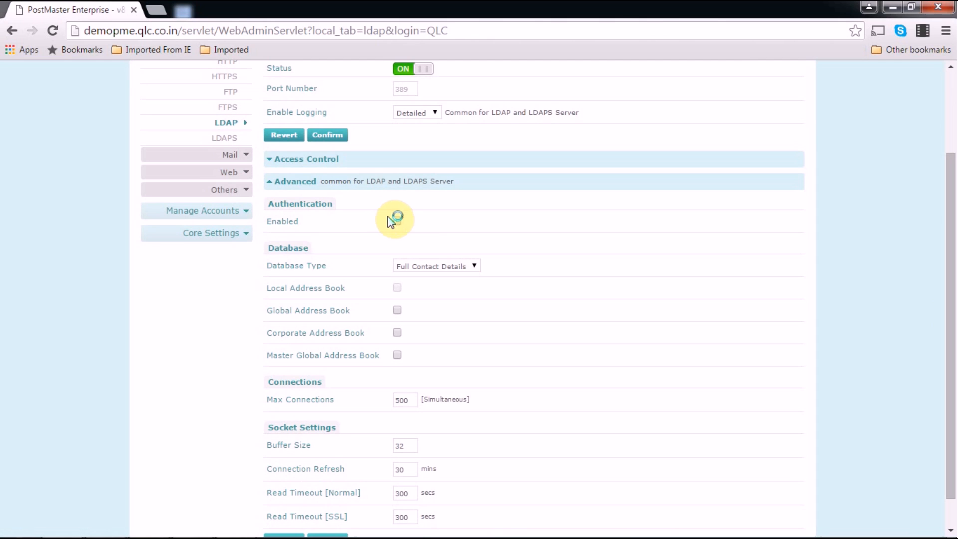
pyautogui.click(398, 221)
pyautogui.click(399, 221)
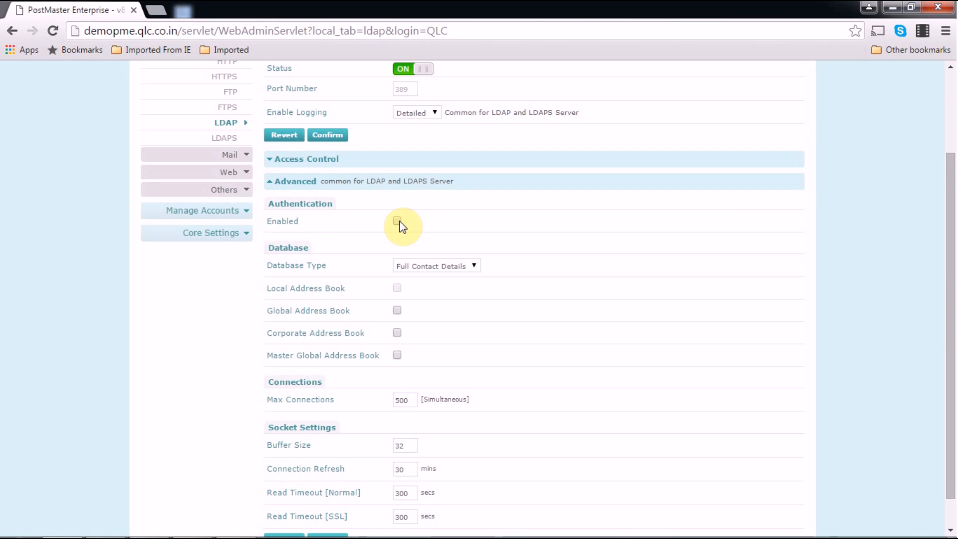
pyautogui.click(434, 267)
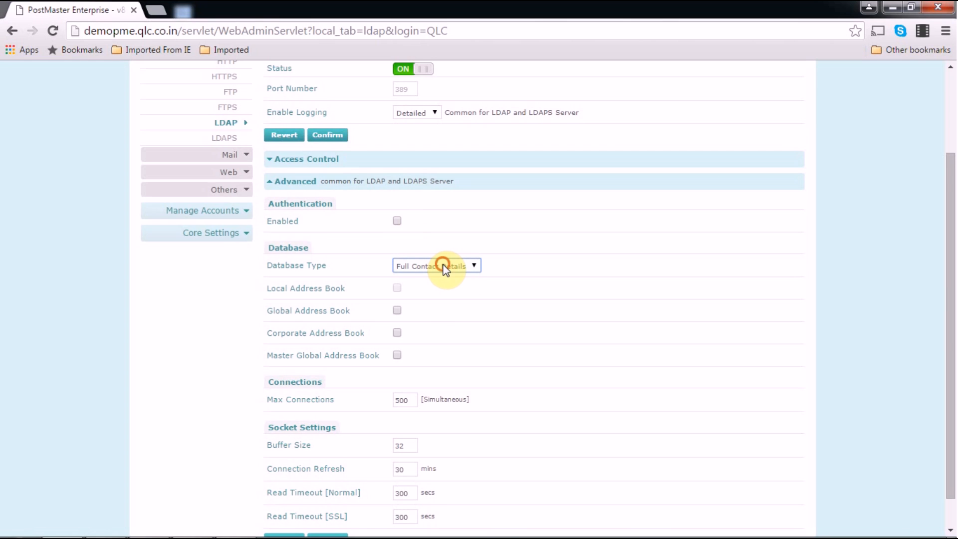
# - Keep Full Contact Details as database type, enable Global Address Book, and save the advanced settings
pyautogui.click(444, 268)
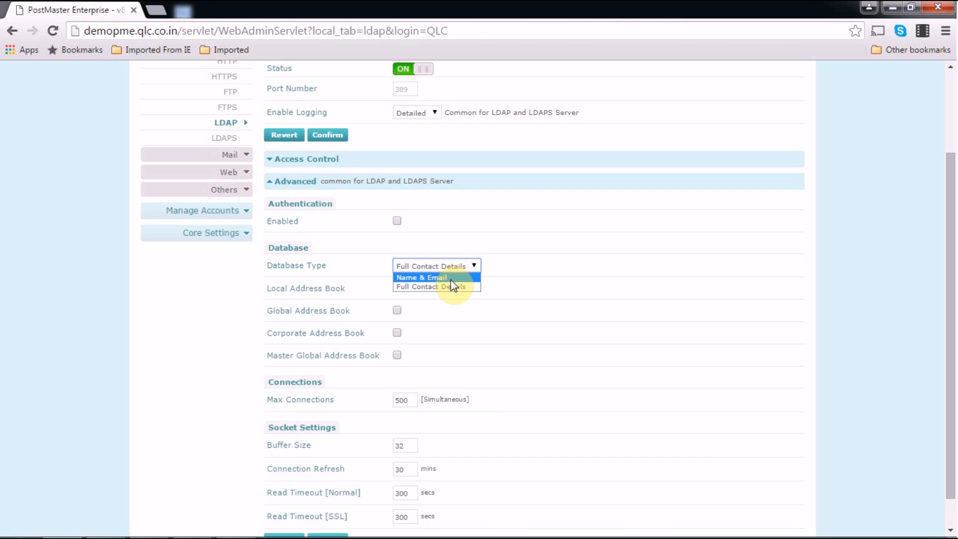
pyautogui.click(454, 287)
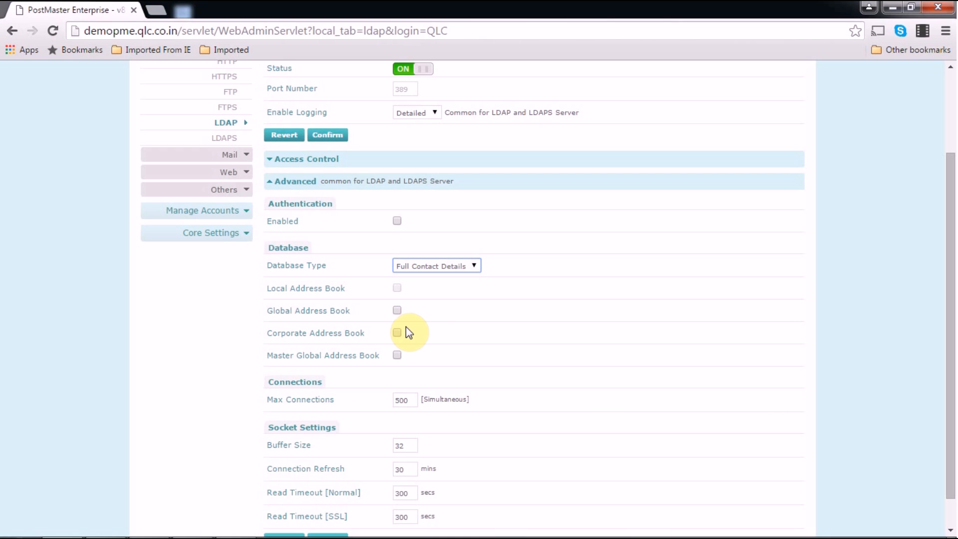
pyautogui.click(398, 311)
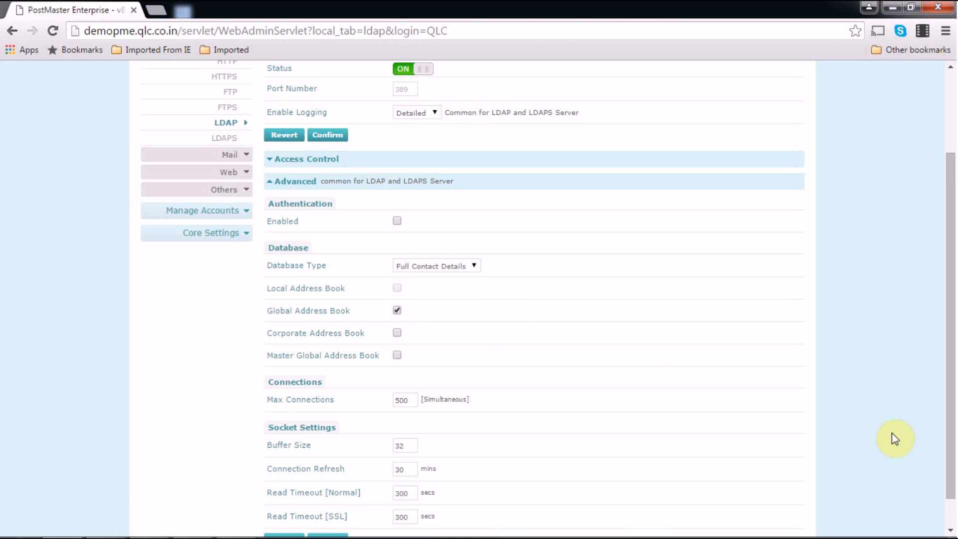
pyautogui.moveTo(954, 459); pyautogui.dragTo(956, 501)
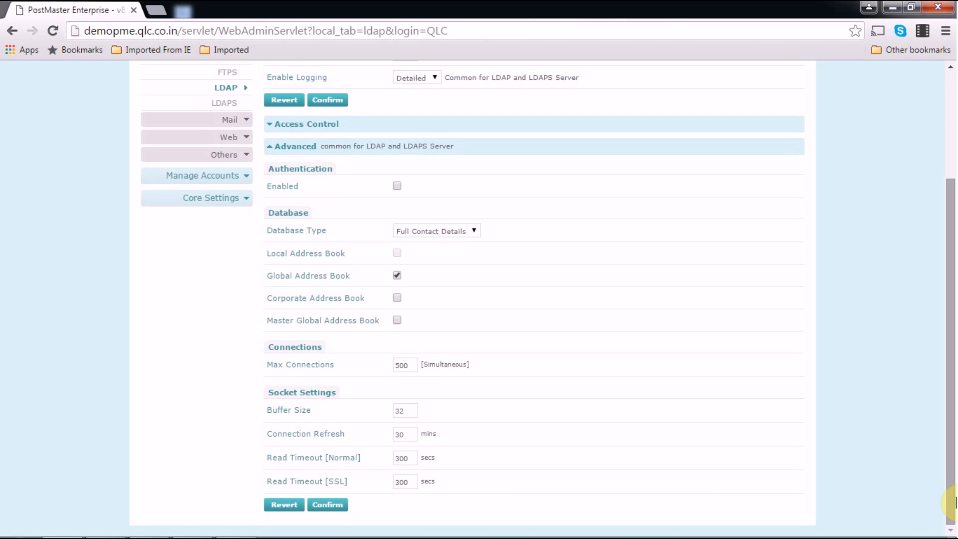
pyautogui.click(323, 506)
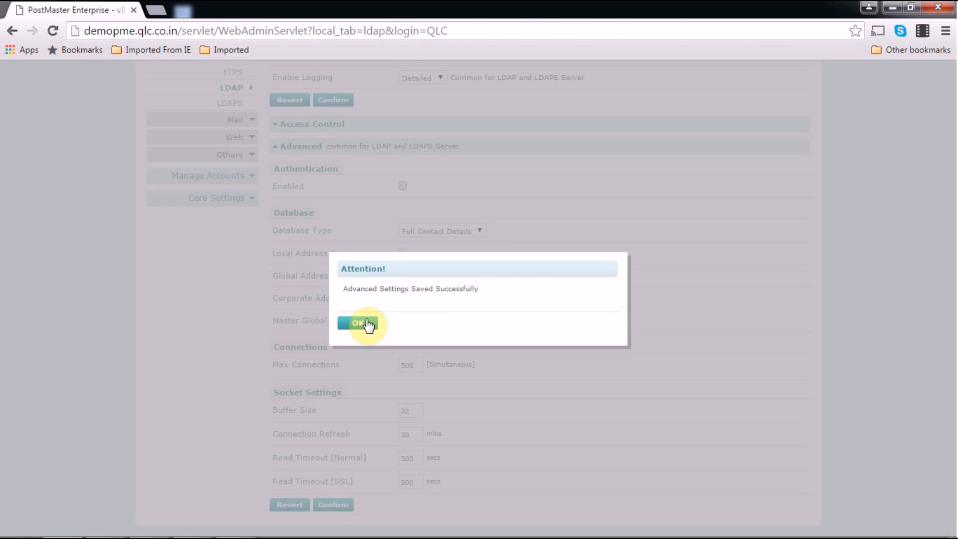
pyautogui.click(368, 323)
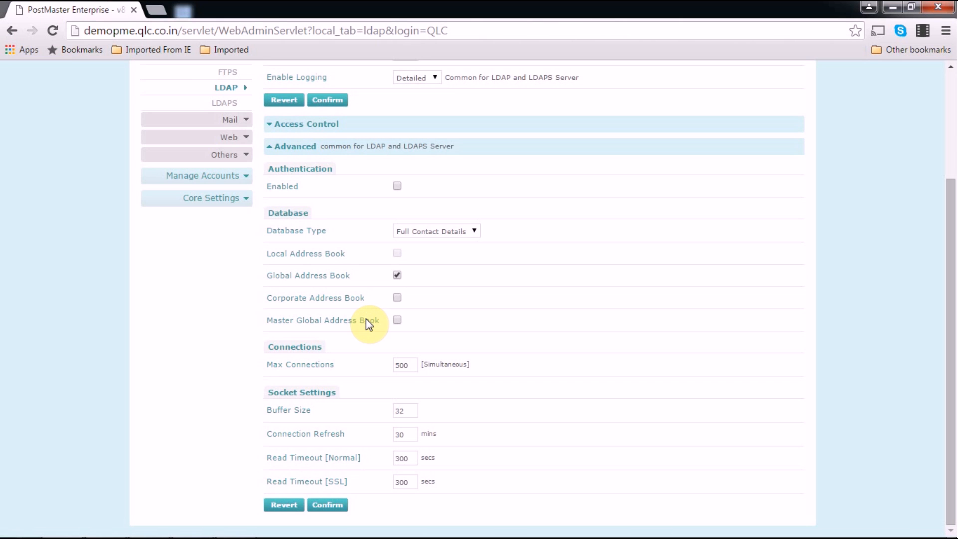
pyautogui.click(952, 84)
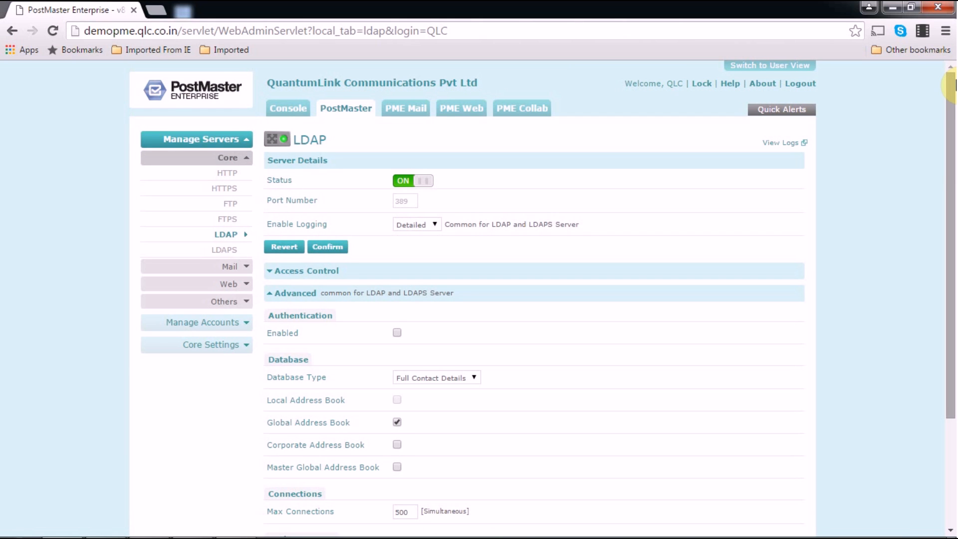
# - In Outlook, begin a new e-mail account with manual server configuration, reaching the POP3 settings form
pyautogui.moveTo(278, 522)
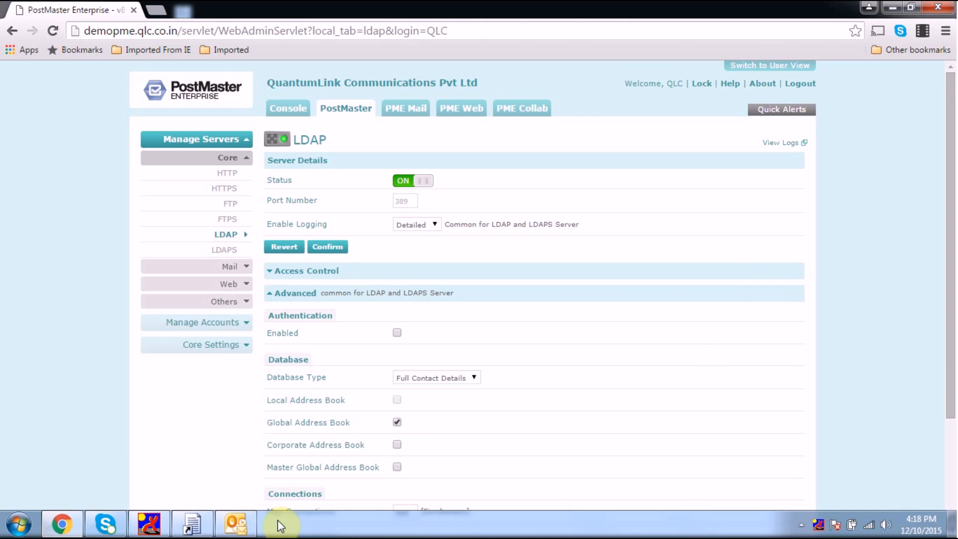
pyautogui.click(242, 532)
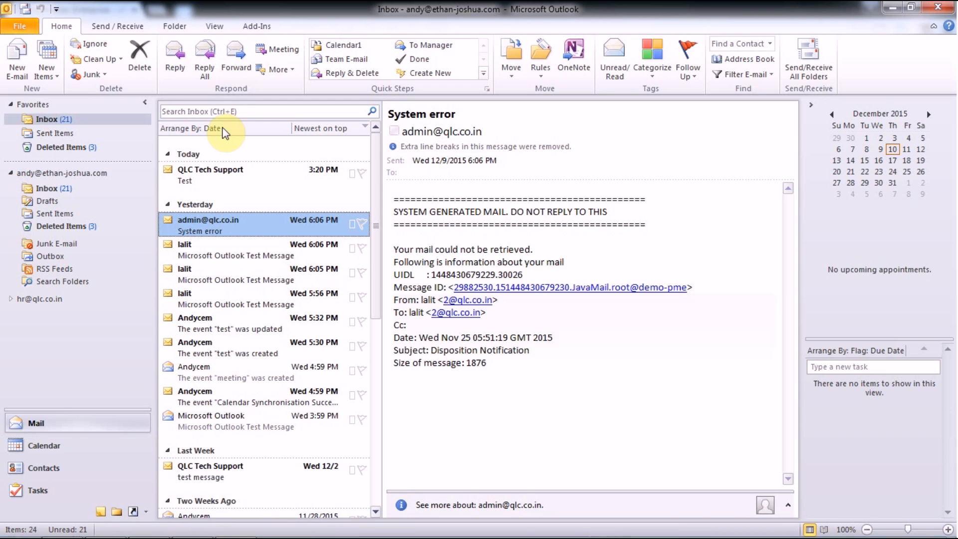
pyautogui.click(19, 27)
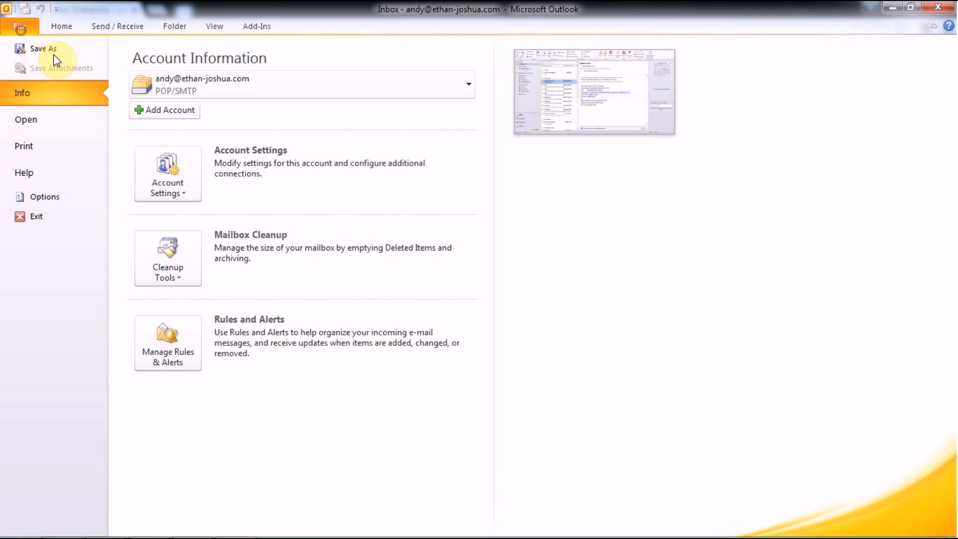
pyautogui.click(164, 185)
pyautogui.click(210, 226)
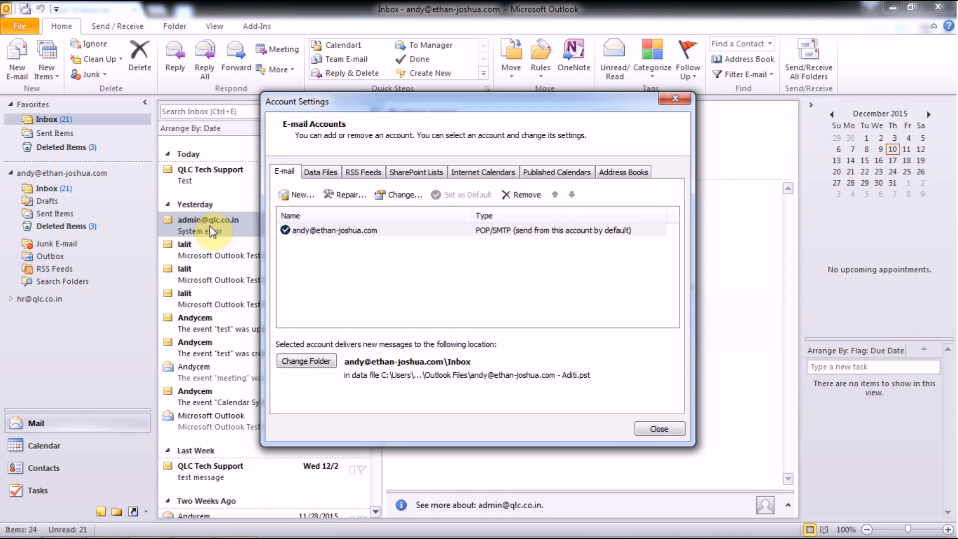
pyautogui.click(298, 196)
pyautogui.click(665, 502)
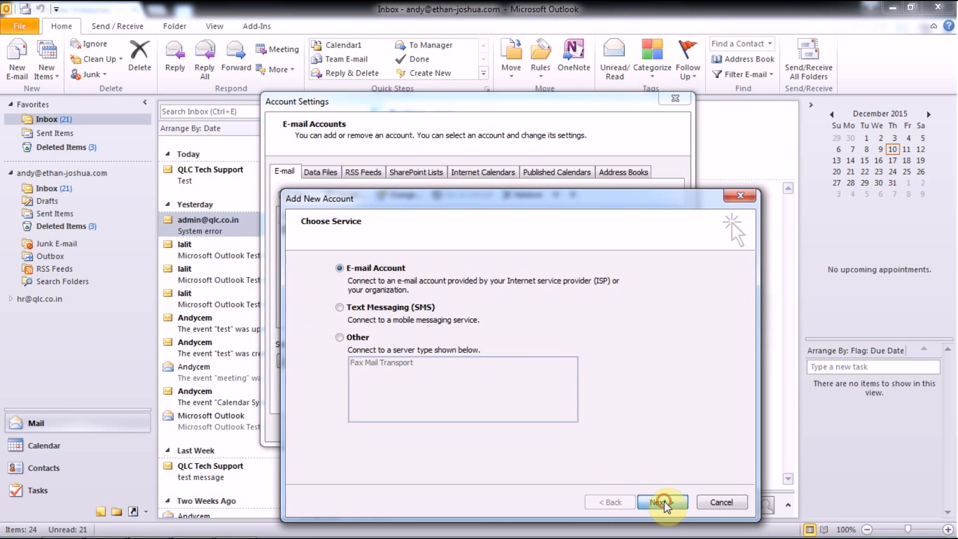
pyautogui.click(545, 466)
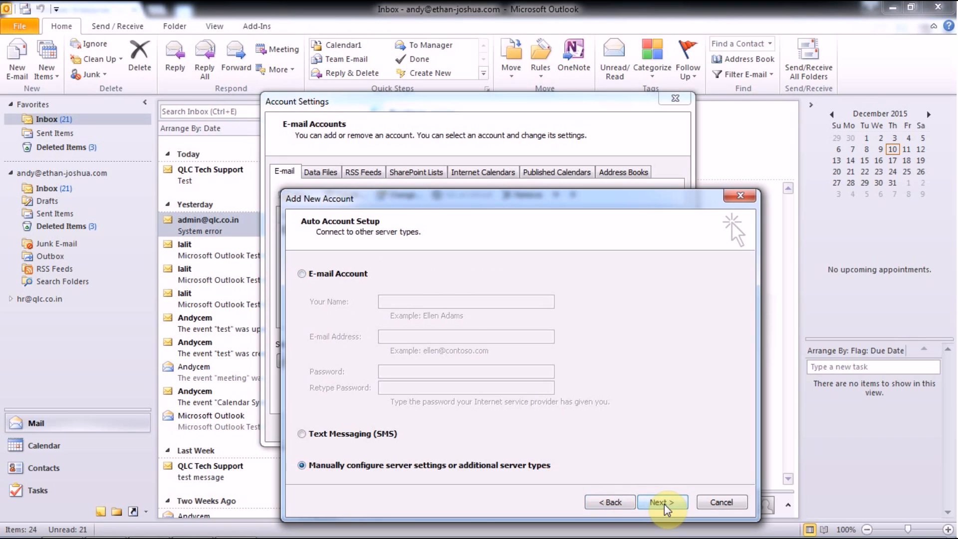
pyautogui.click(660, 502)
pyautogui.click(652, 500)
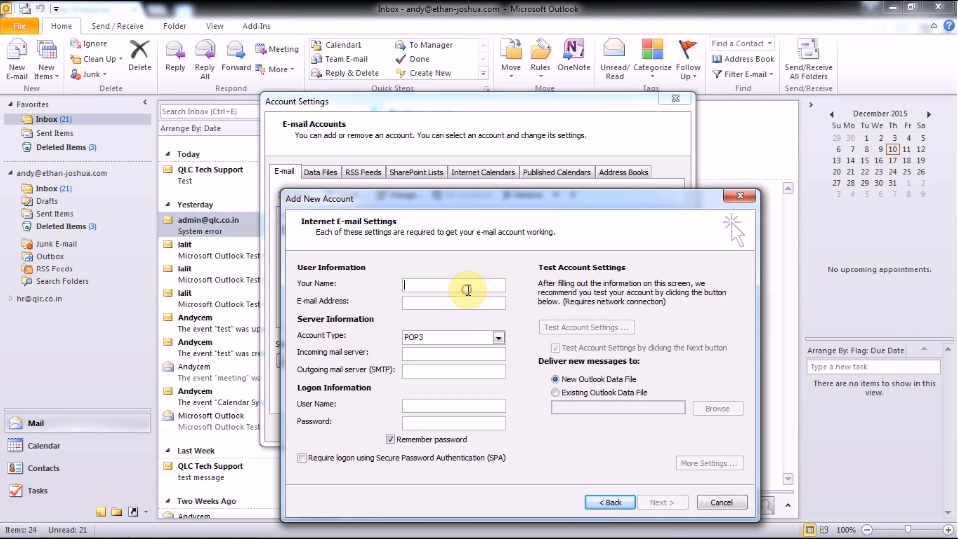
# - Enter name HR, the account's e-mail address and password, and server 121.241.241.133 for incoming and outgoing; disable auto-test
pyautogui.write('HR')
pyautogui.click(453, 304)
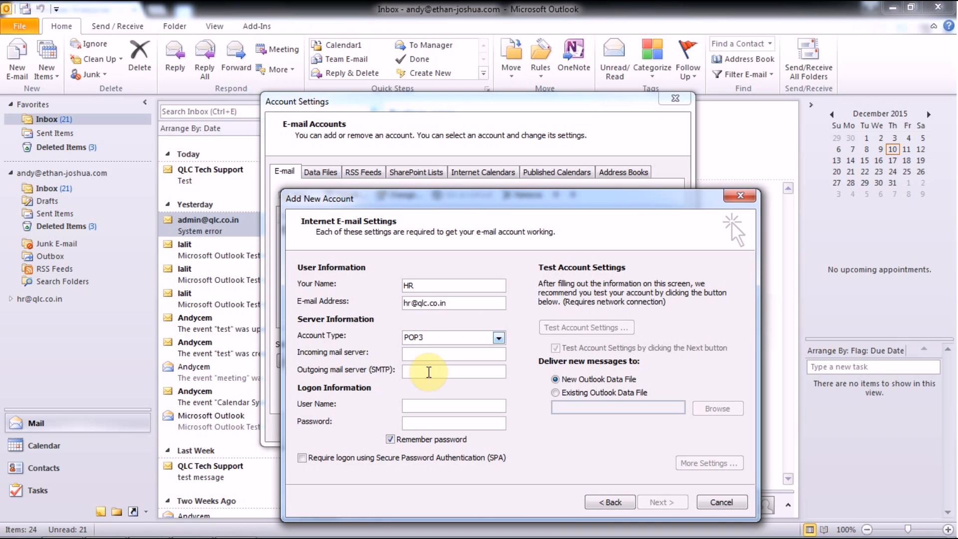
pyautogui.click(423, 355)
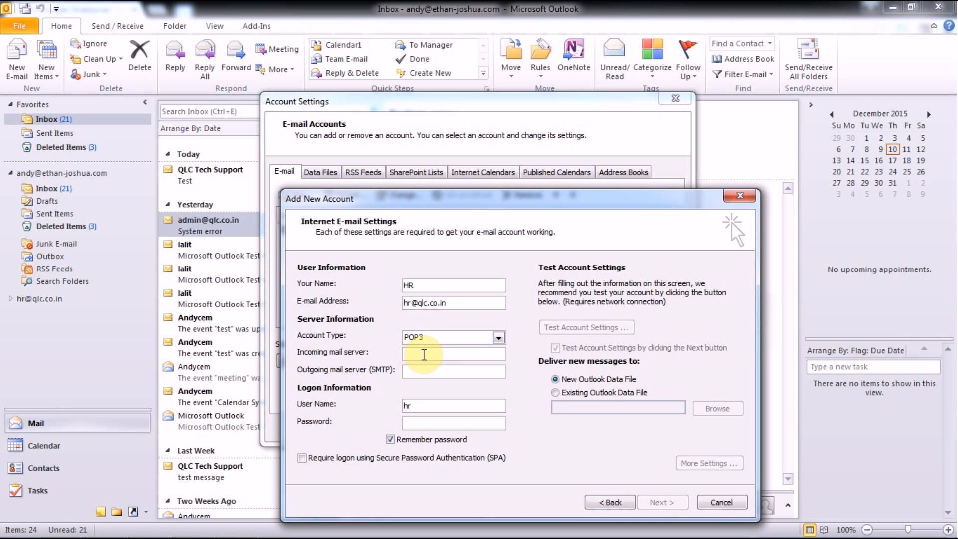
pyautogui.write('121.241.')
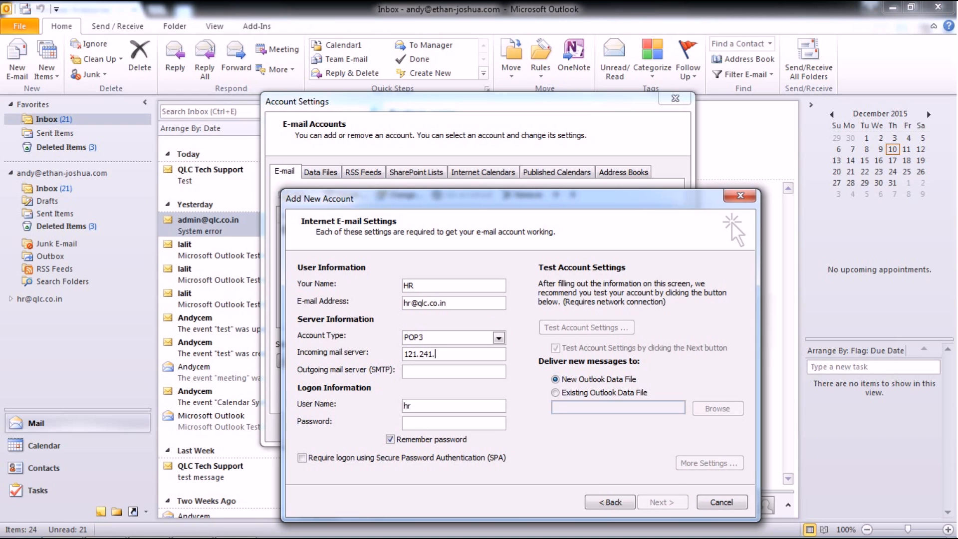
pyautogui.write('241.133')
pyautogui.hotkey('ctrl', 'a')
pyautogui.hotkey('ctrl', 'c')
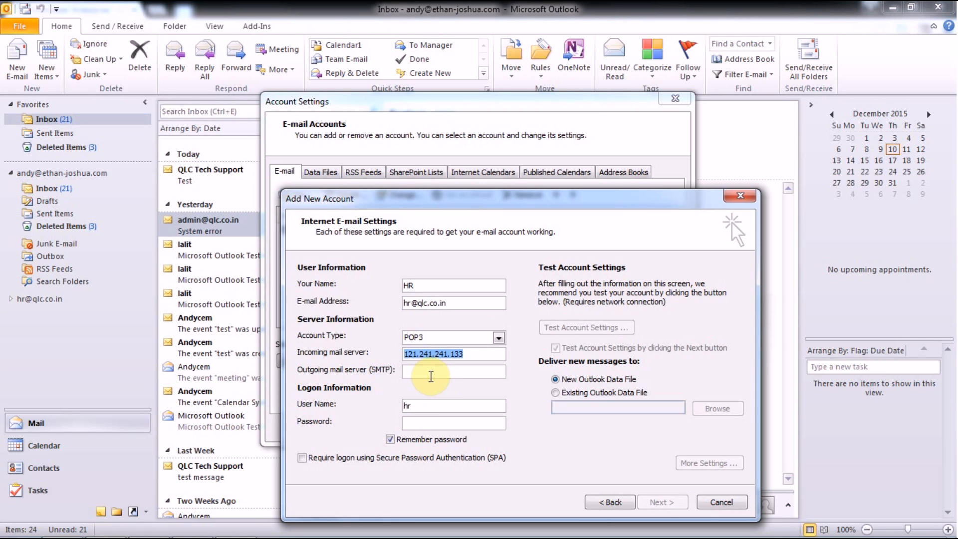
pyautogui.click(429, 372)
pyautogui.hotkey('ctrl', 'v')
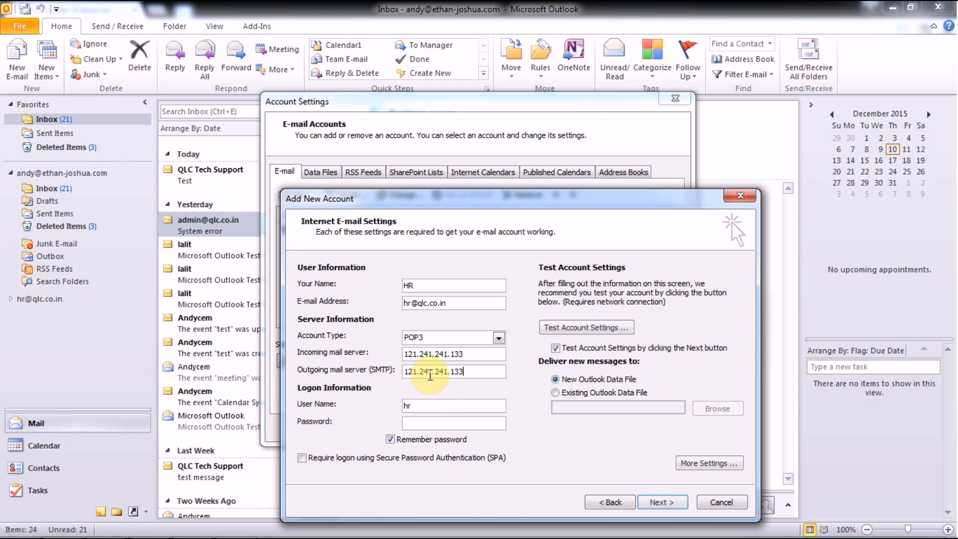
pyautogui.click(421, 422)
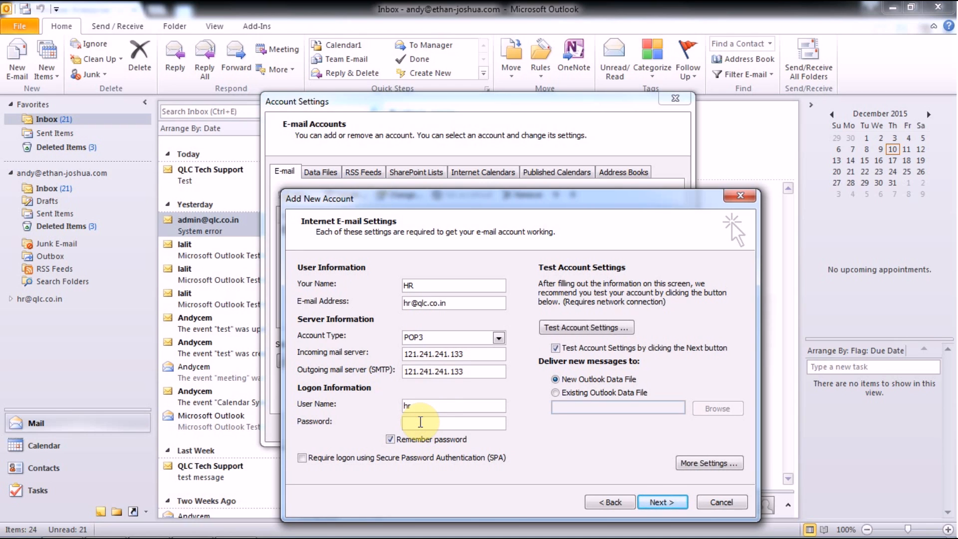
pyautogui.write('*********')
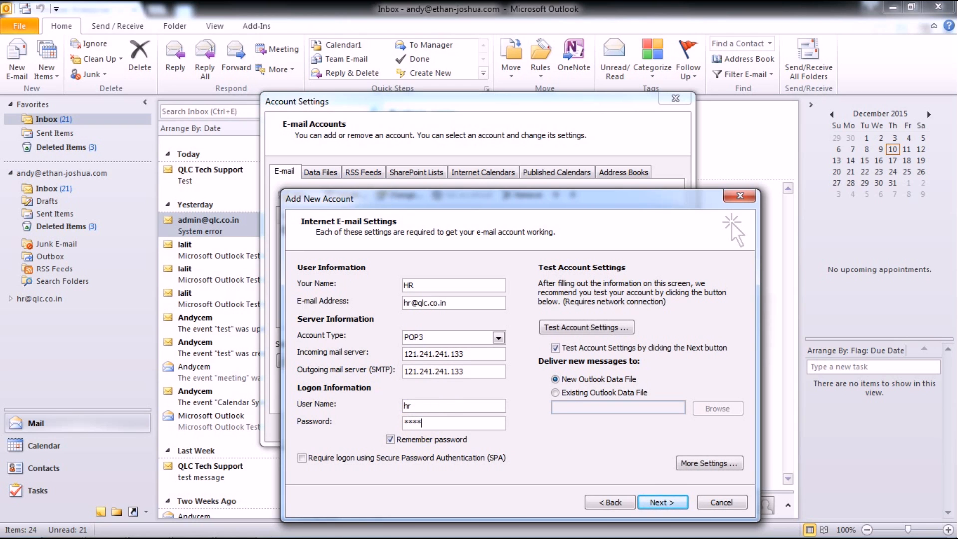
pyautogui.write('*')
pyautogui.click(555, 348)
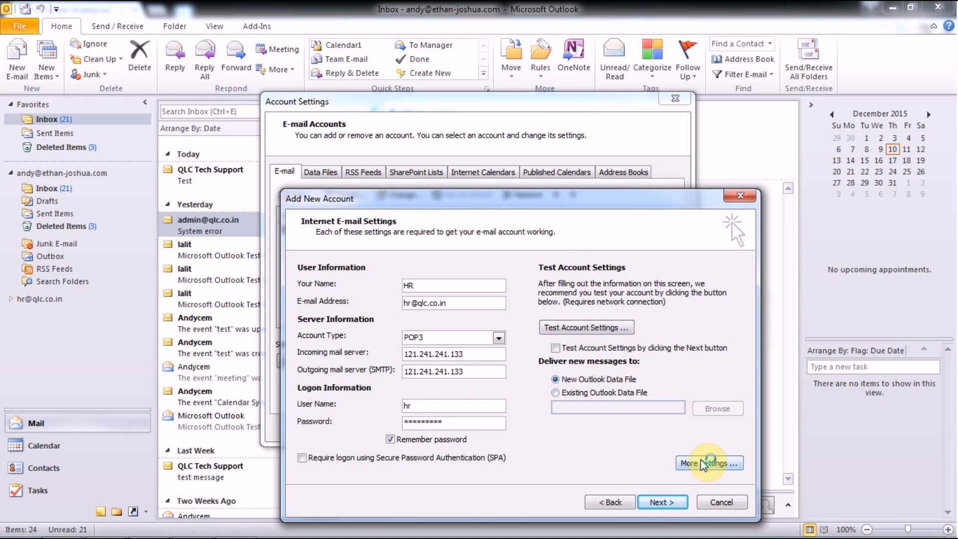
# - Require outgoing SMTP authentication and change the incoming POP3 port from 110 to 115
pyautogui.click(709, 463)
pyautogui.click(377, 263)
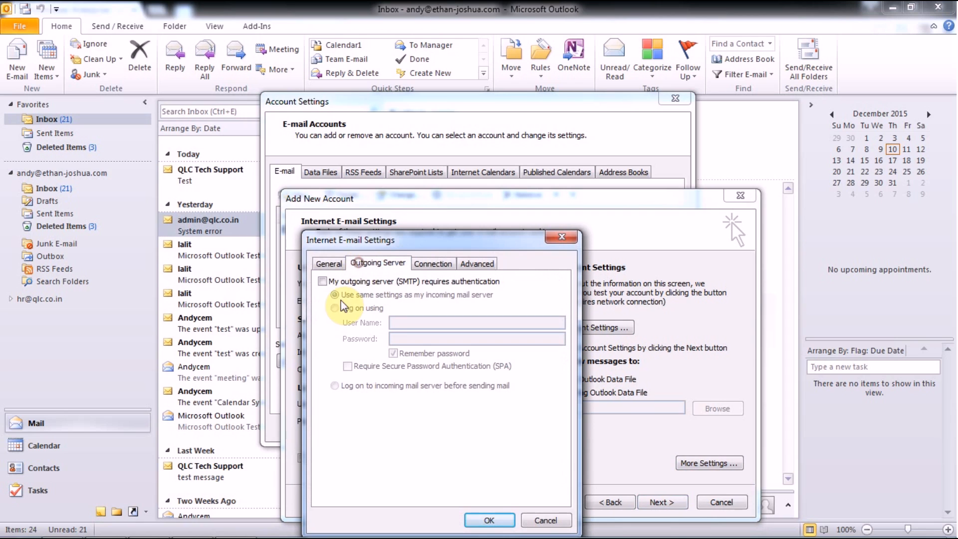
pyautogui.click(322, 281)
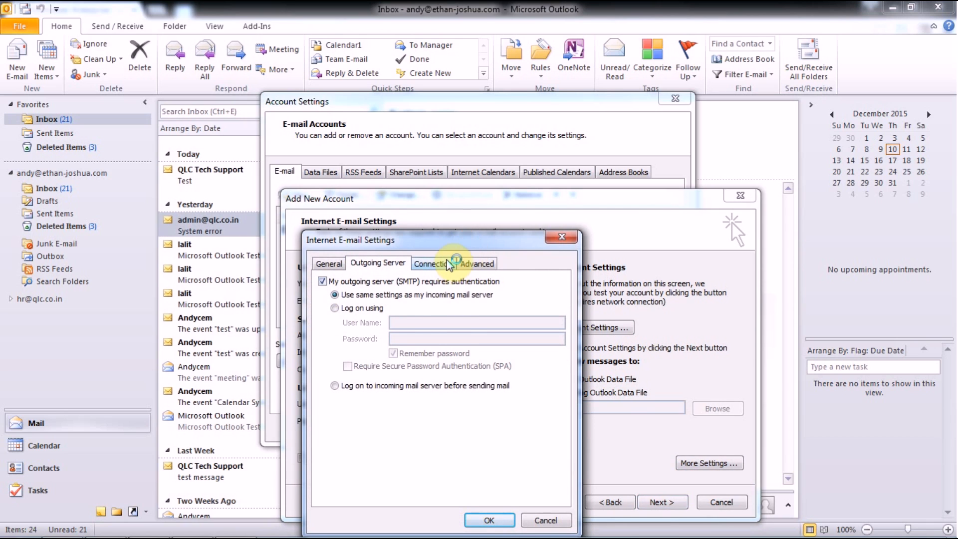
pyautogui.click(439, 264)
pyautogui.click(468, 265)
pyautogui.click(435, 297)
pyautogui.press('BackSpace')
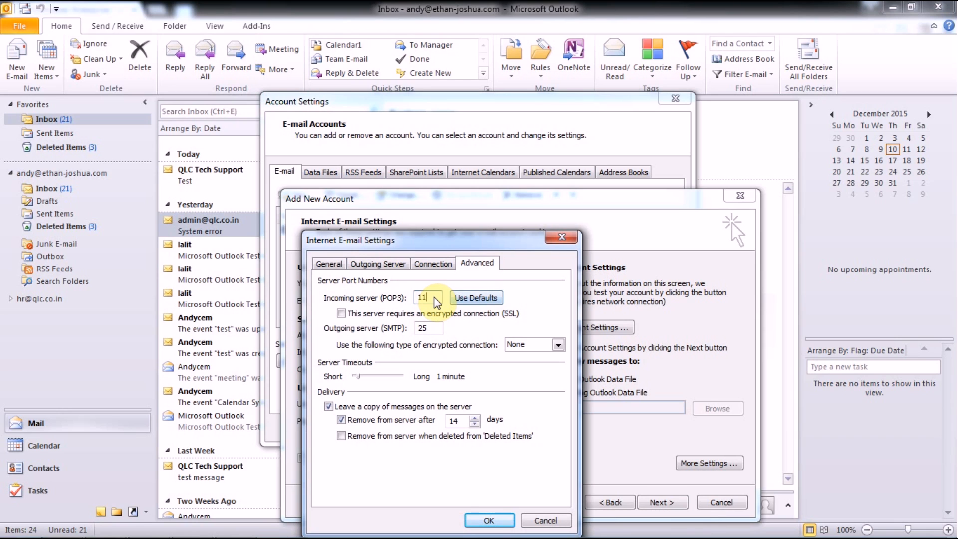
pyautogui.write('5')
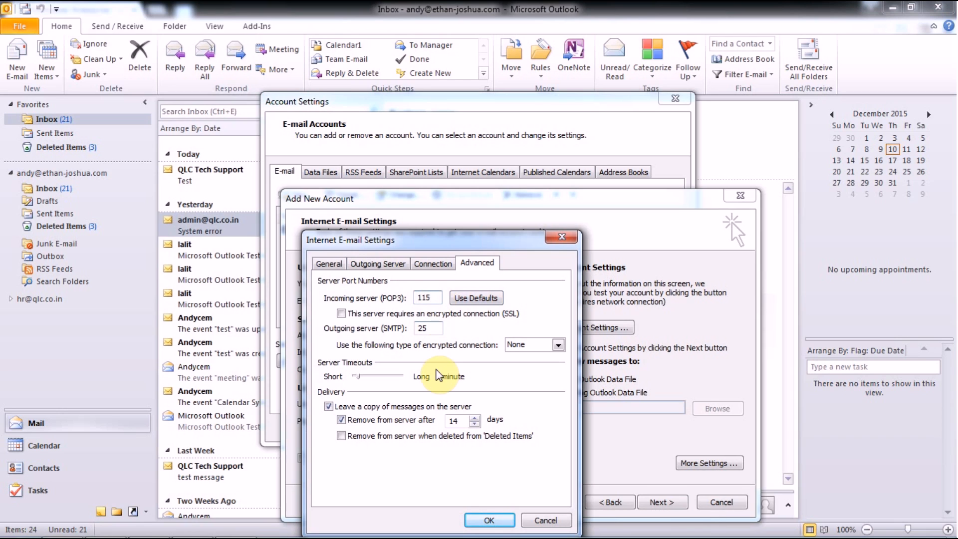
# - Test the account settings successfully and finish adding the HR account
pyautogui.click(486, 516)
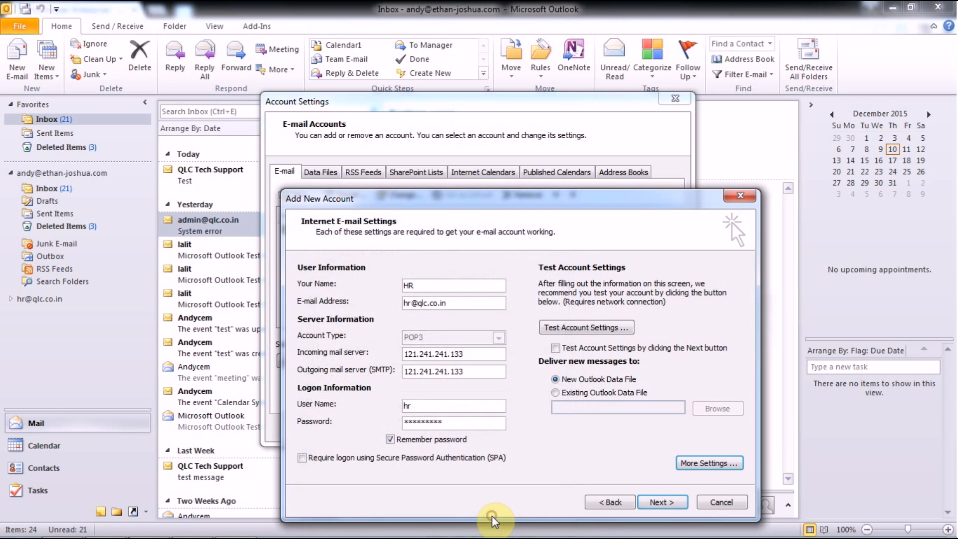
pyautogui.click(591, 328)
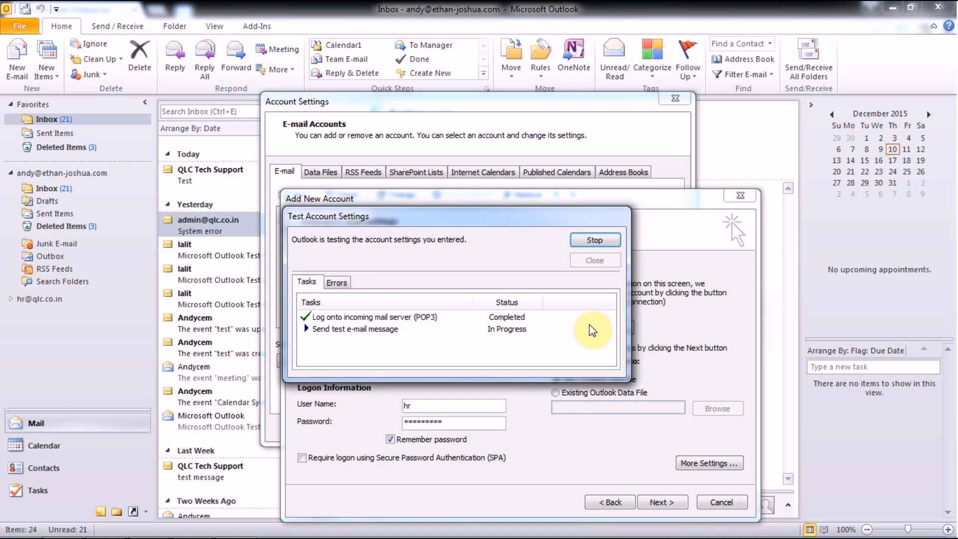
pyautogui.click(593, 261)
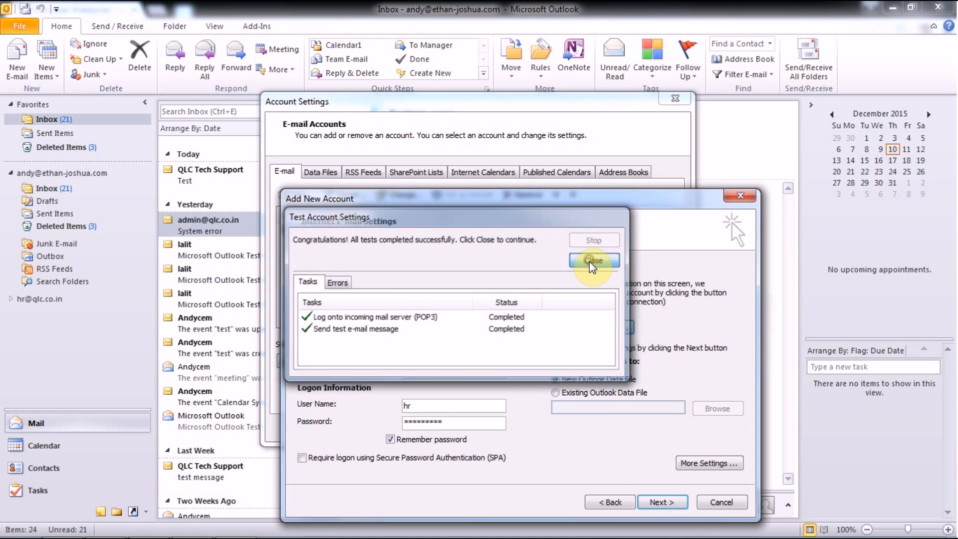
pyautogui.click(660, 503)
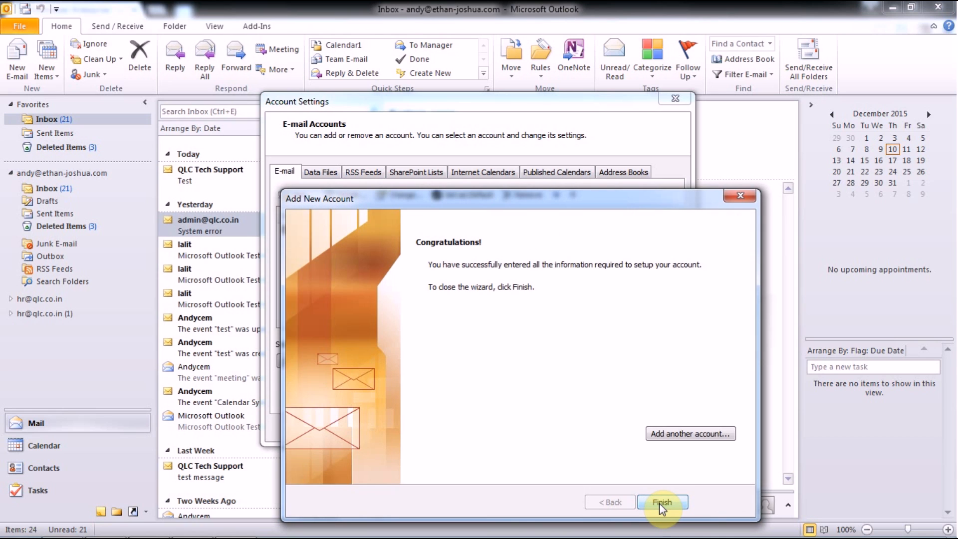
pyautogui.click(660, 503)
pyautogui.click(643, 424)
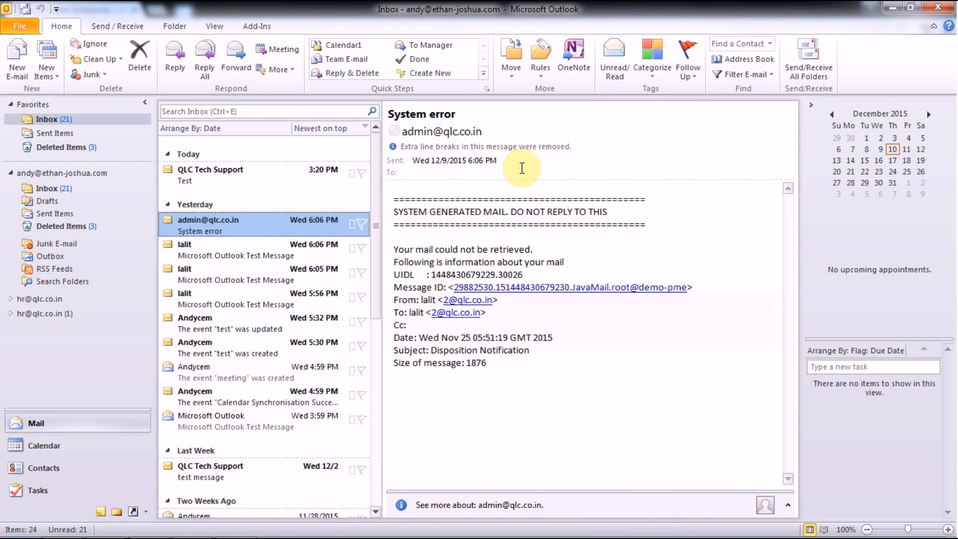
# - Open and close the Address Book, then go to the Account Information page
pyautogui.click(750, 59)
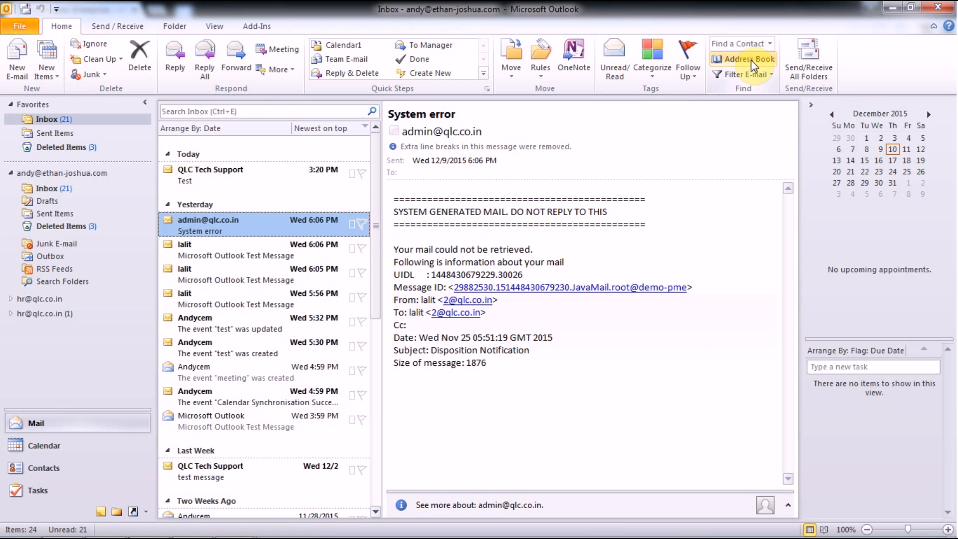
pyautogui.click(751, 60)
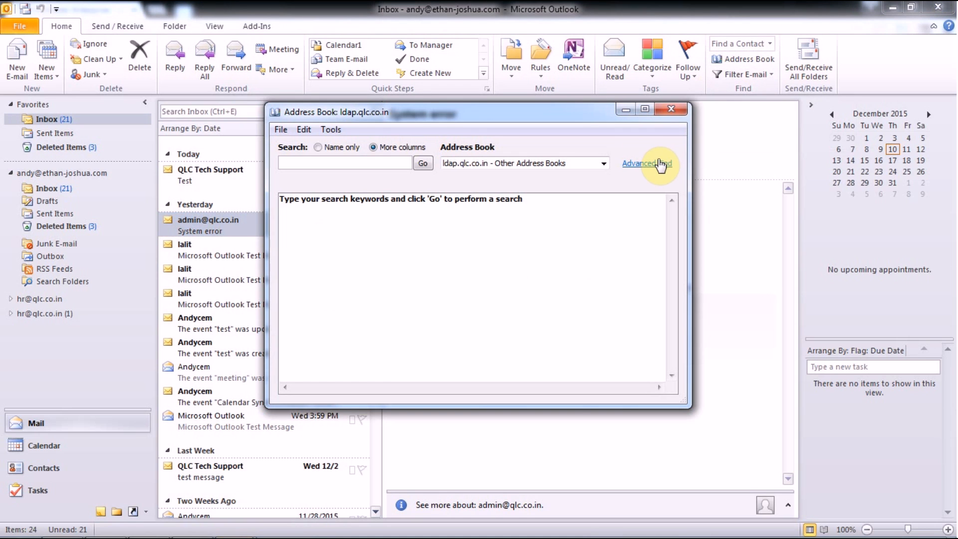
pyautogui.click(664, 112)
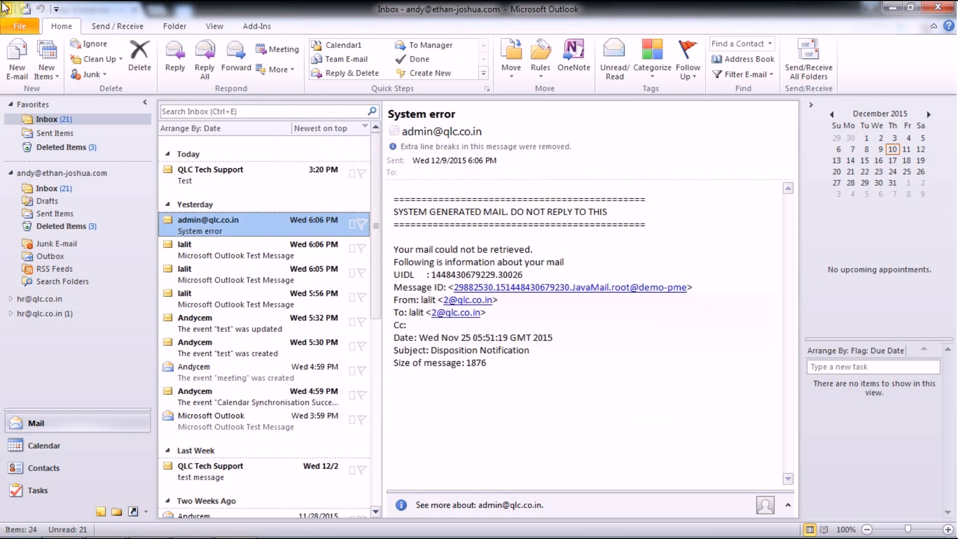
pyautogui.click(19, 29)
# - Start adding a new LDAP directory from the Address Books list in Account Settings
pyautogui.click(181, 195)
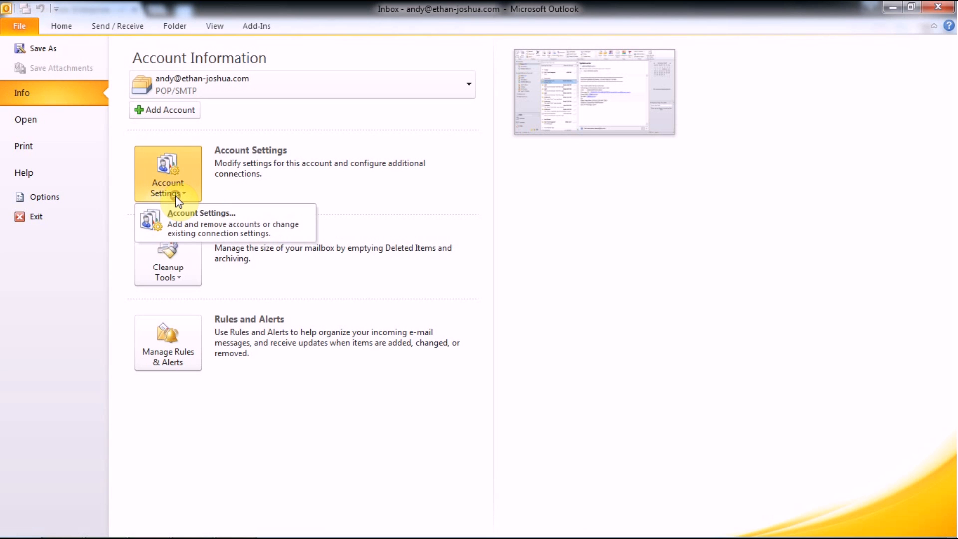
pyautogui.click(218, 211)
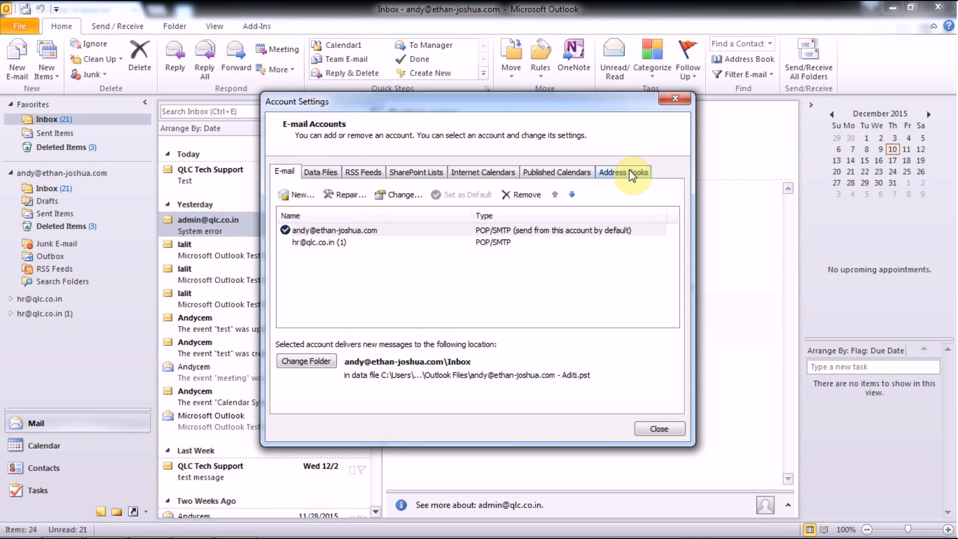
pyautogui.click(629, 171)
pyautogui.click(310, 197)
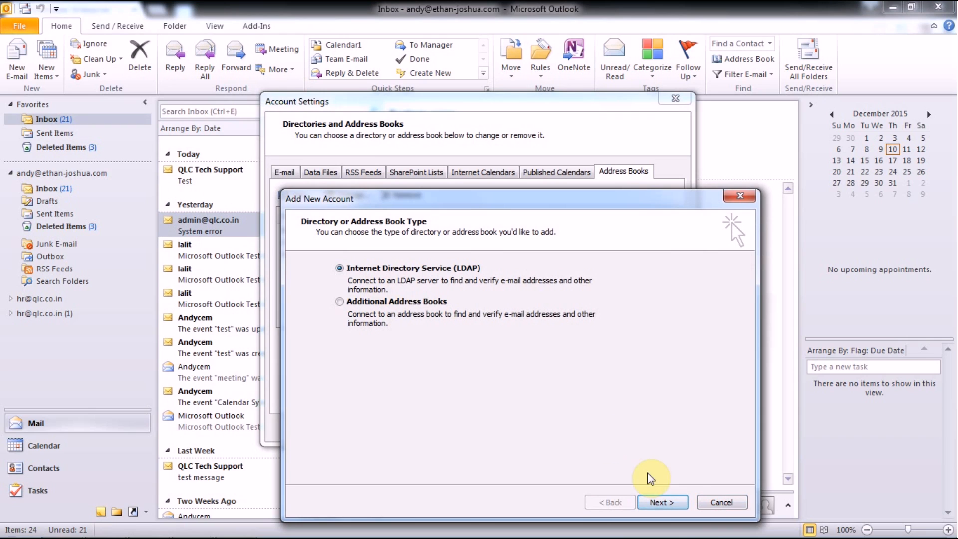
pyautogui.click(659, 501)
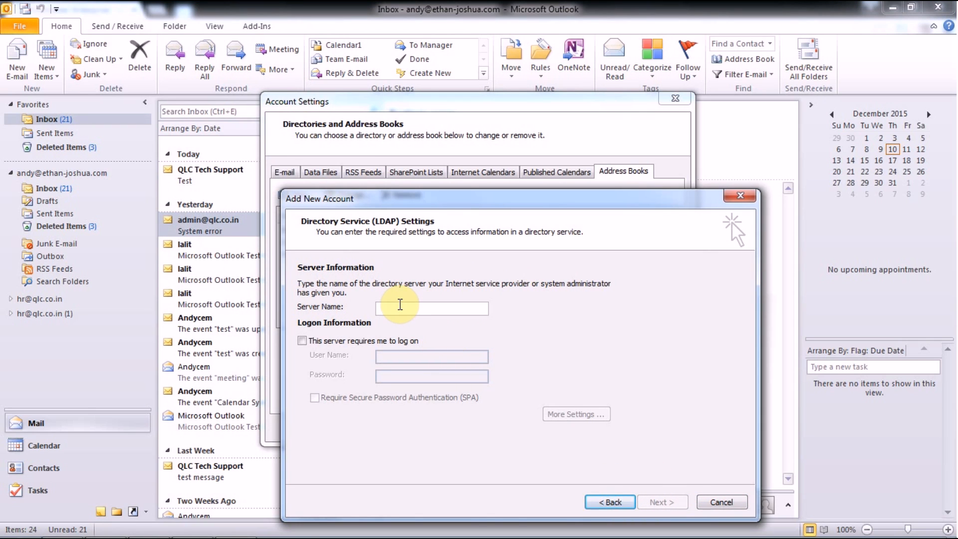
# - Set the directory server to 121.241.241.133 with no logon required and bring up More Settings
pyautogui.click(399, 307)
pyautogui.write('121.')
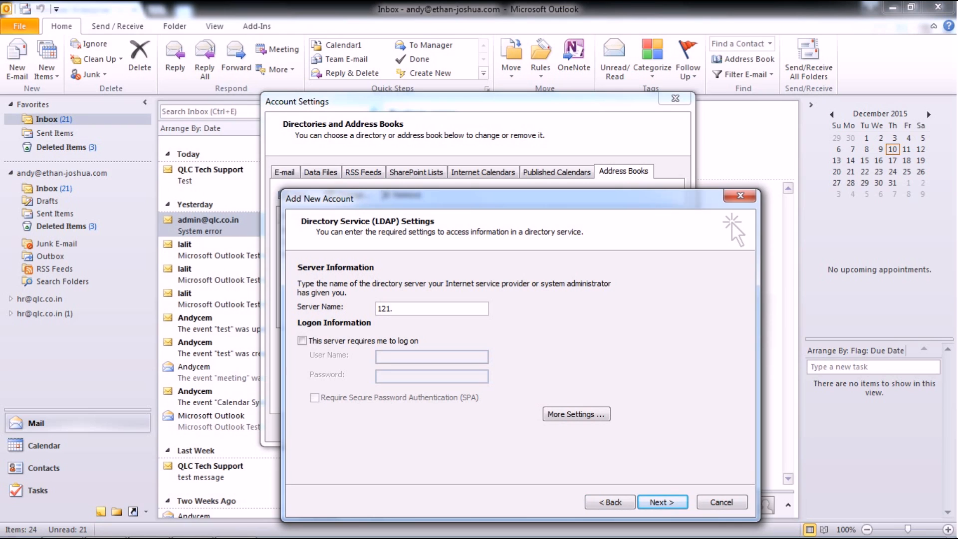
pyautogui.write('241.241.133')
pyautogui.click(302, 341)
pyautogui.click(393, 356)
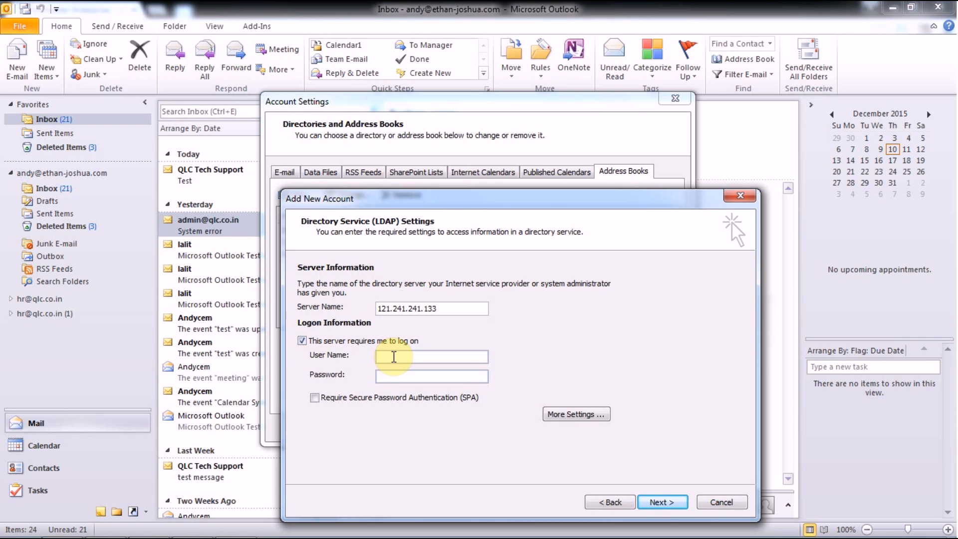
pyautogui.click(302, 342)
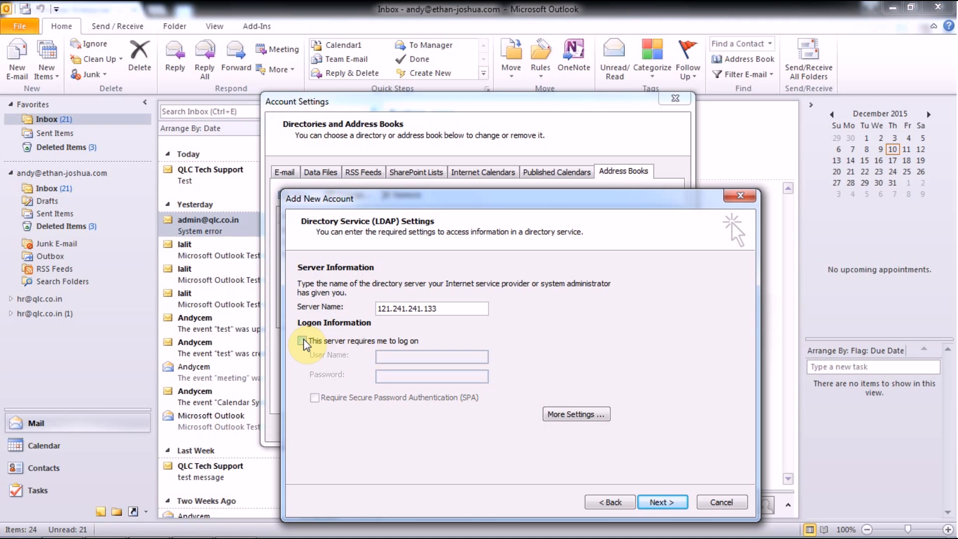
pyautogui.click(596, 415)
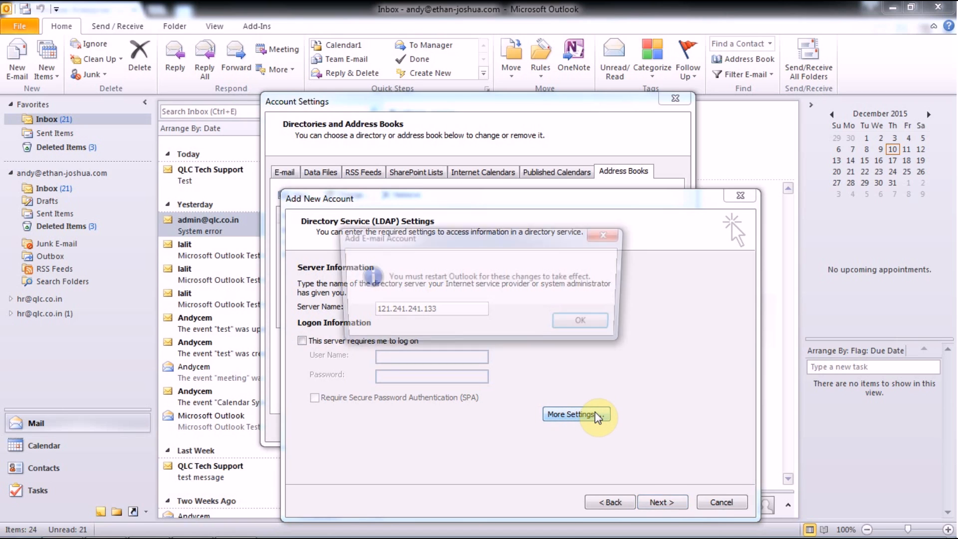
# - Name the directory PME, apply it, finish the wizard, and close Account Settings
pyautogui.click(587, 323)
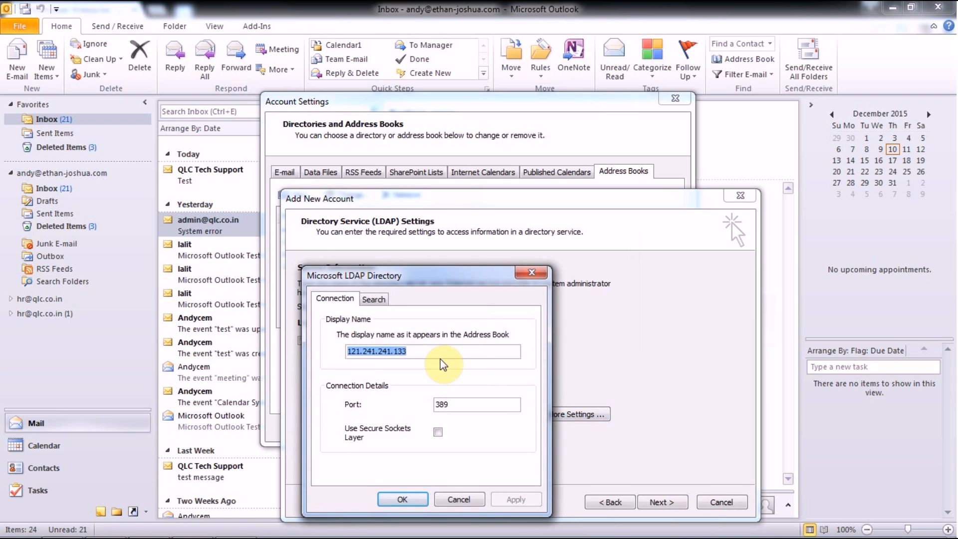
pyautogui.write('PME')
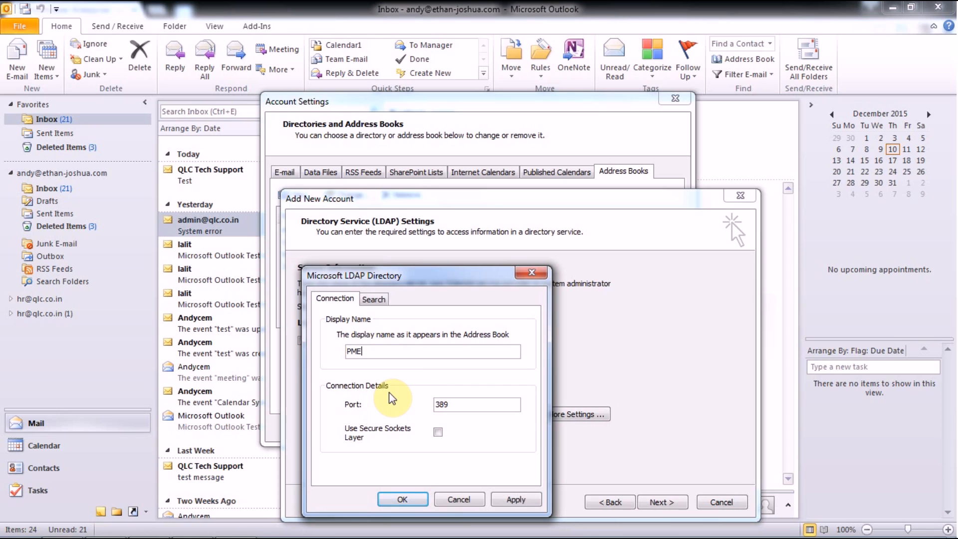
pyautogui.click(526, 501)
pyautogui.click(402, 499)
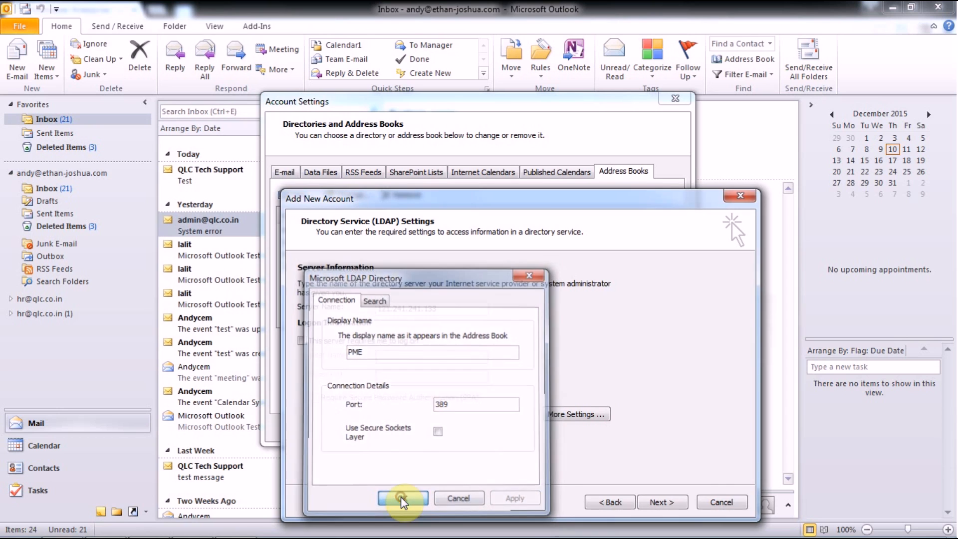
pyautogui.click(661, 502)
pyautogui.click(662, 503)
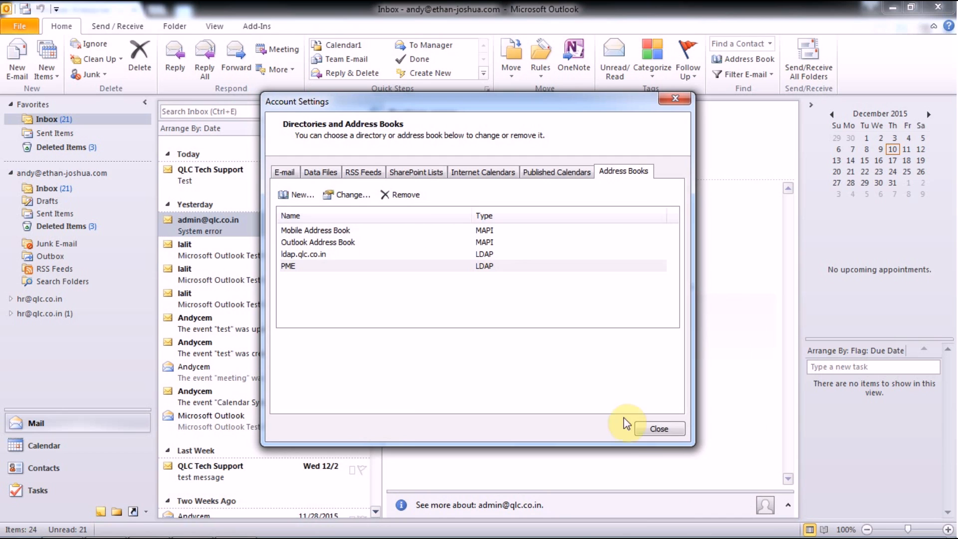
pyautogui.click(656, 428)
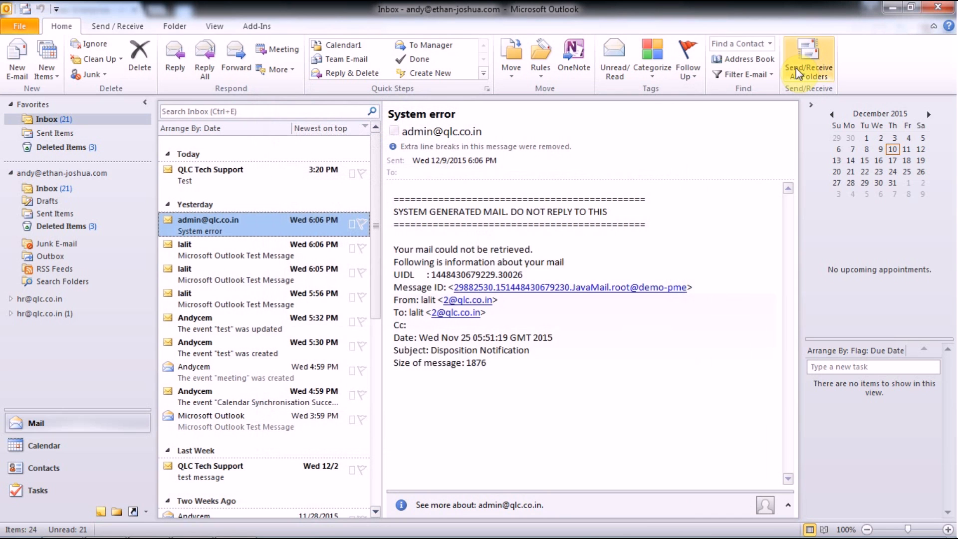
pyautogui.click(753, 63)
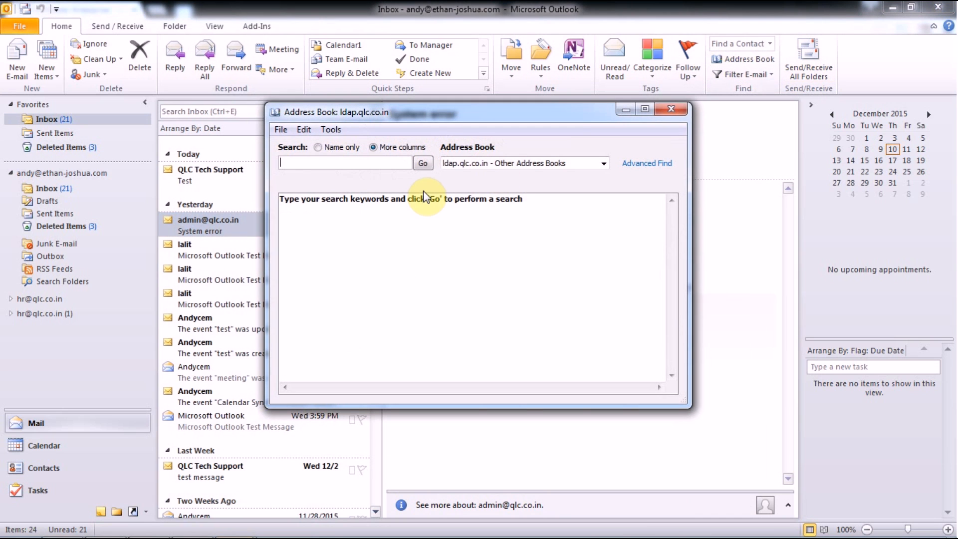
pyautogui.click(329, 131)
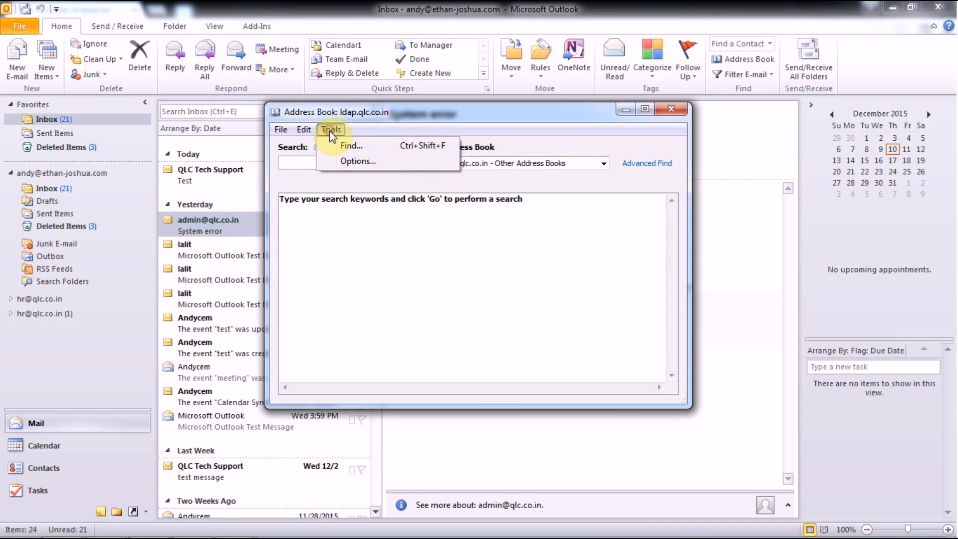
pyautogui.click(344, 161)
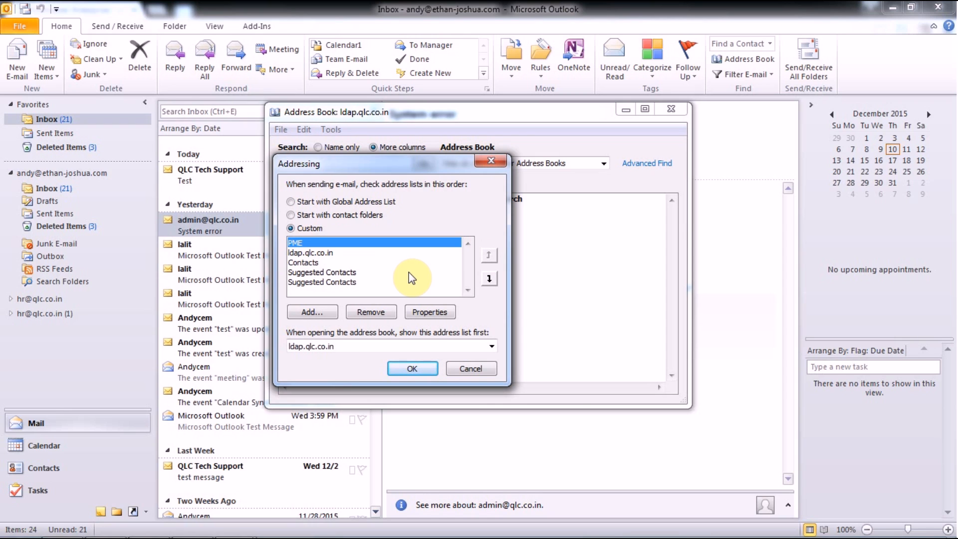
pyautogui.click(424, 367)
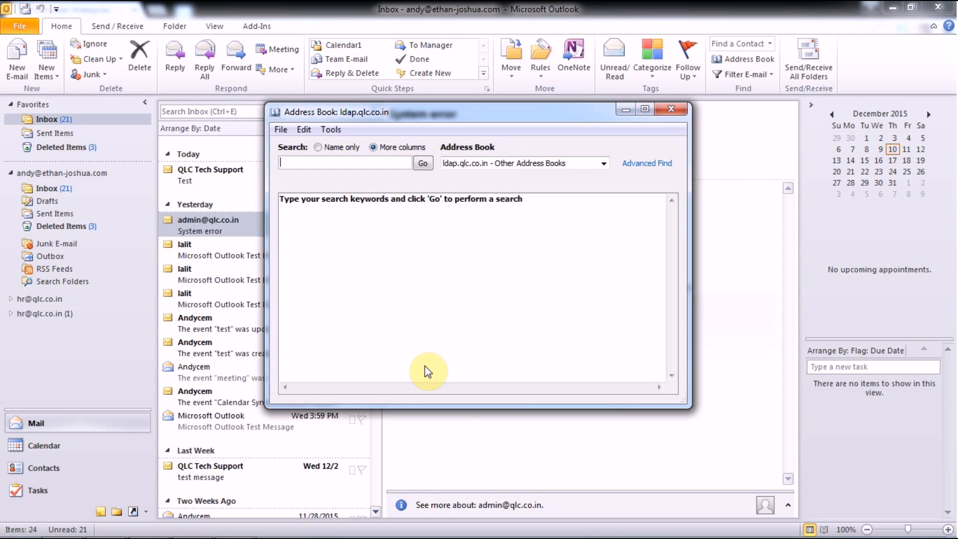
pyautogui.click(671, 110)
# - Exit Outlook, relaunch Microsoft Outlook 2010, and load the Outlook profile
pyautogui.click(13, 30)
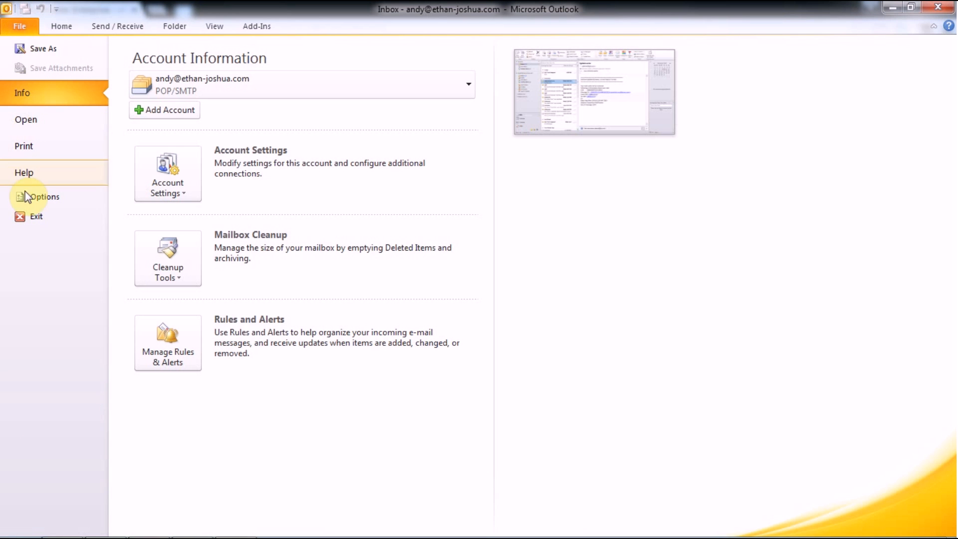
pyautogui.click(40, 220)
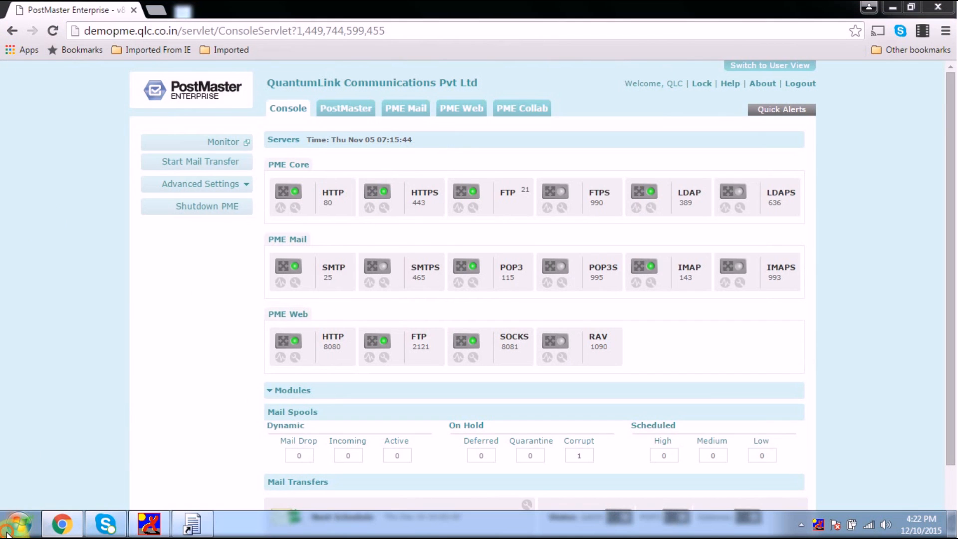
pyautogui.click(19, 524)
pyautogui.click(130, 263)
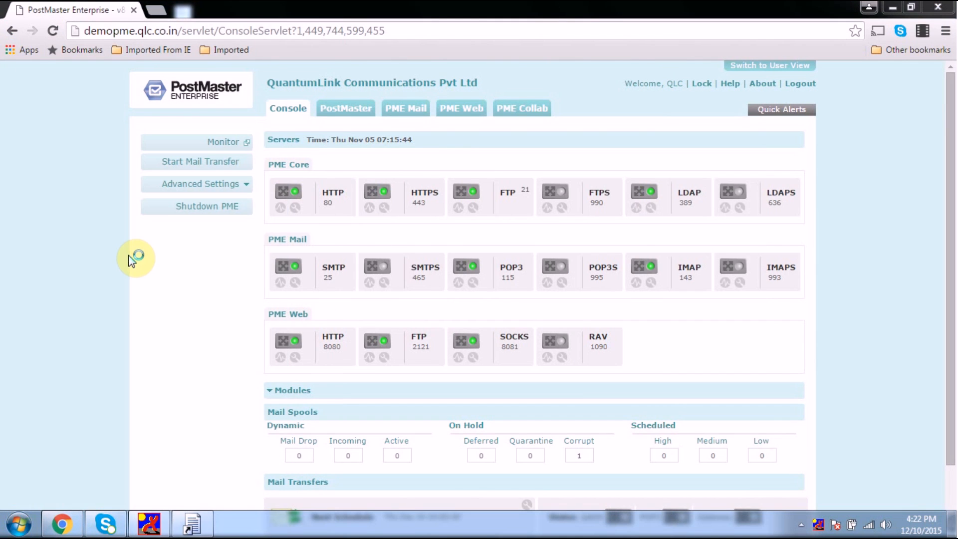
pyautogui.click(520, 238)
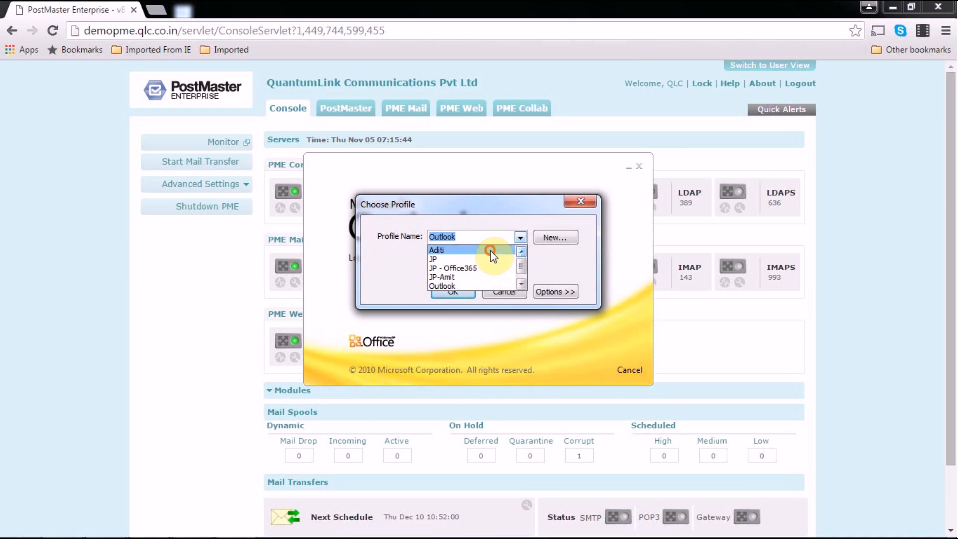
pyautogui.click(490, 250)
pyautogui.click(440, 292)
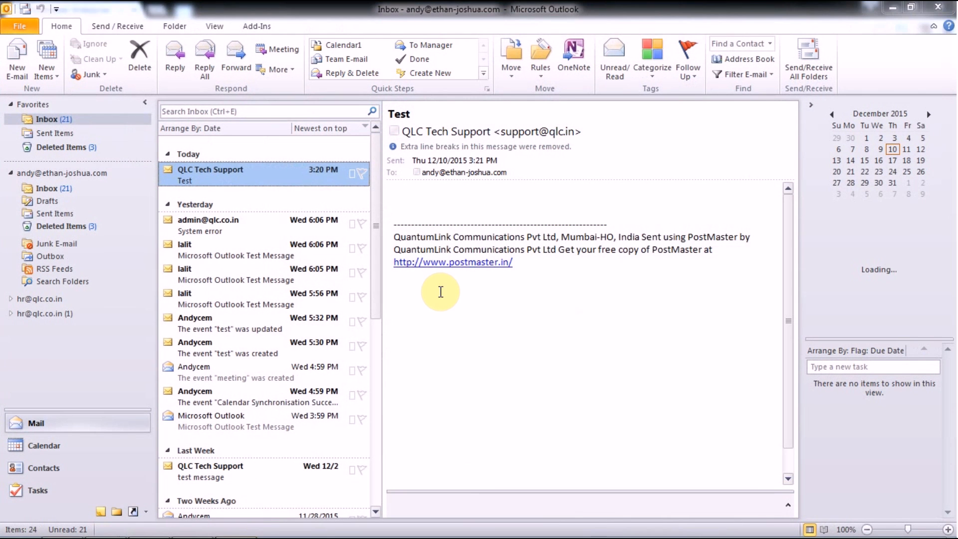
pyautogui.click(14, 58)
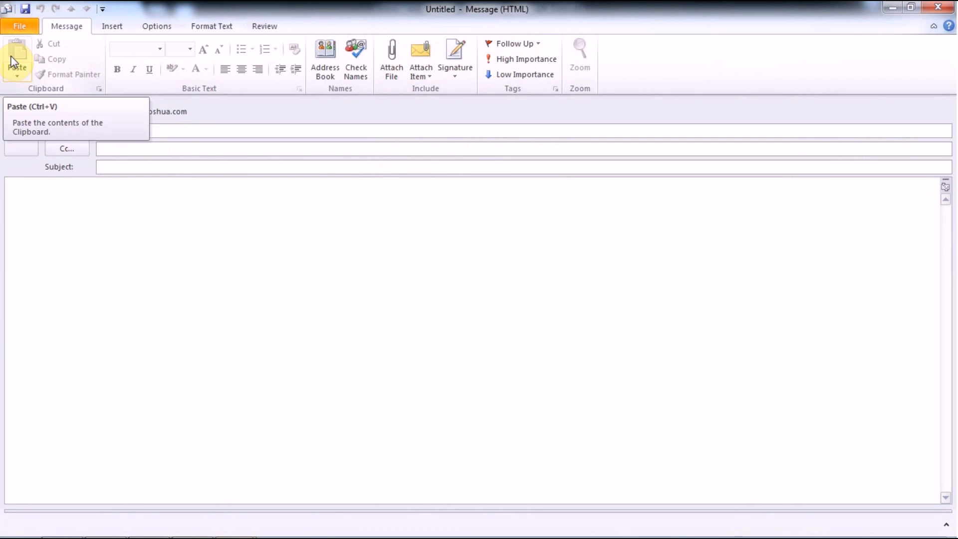
pyautogui.click(80, 113)
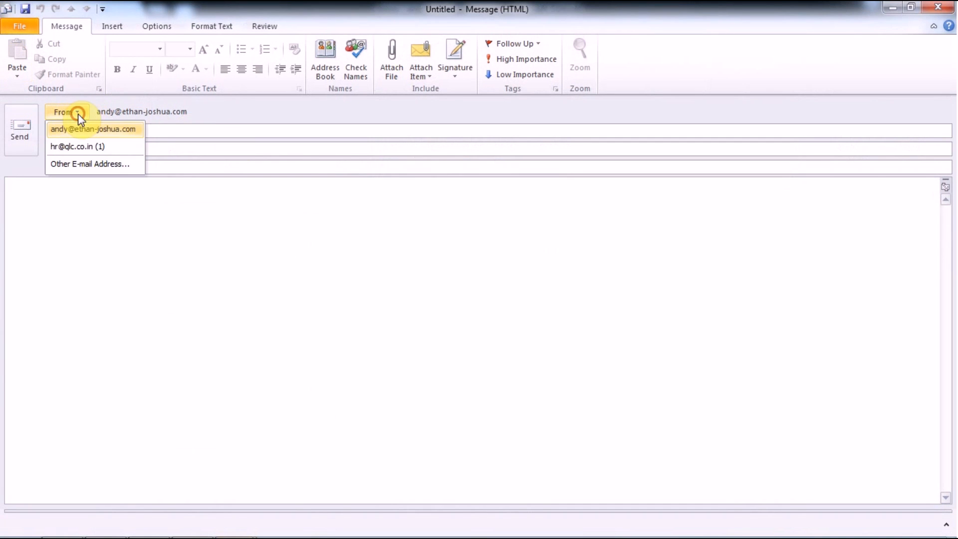
pyautogui.click(81, 143)
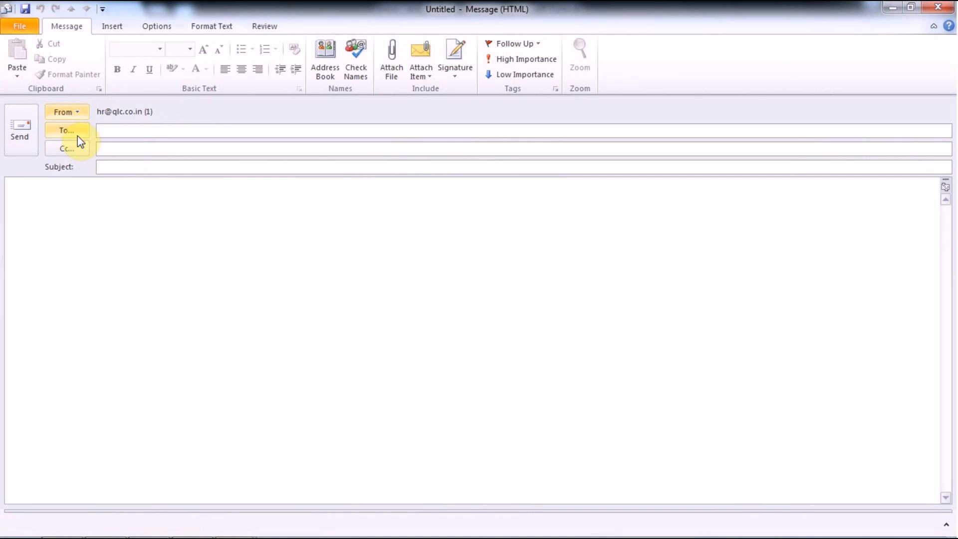
# - Search the PME directory for 'qlc' and add QLC to the To field
pyautogui.click(75, 132)
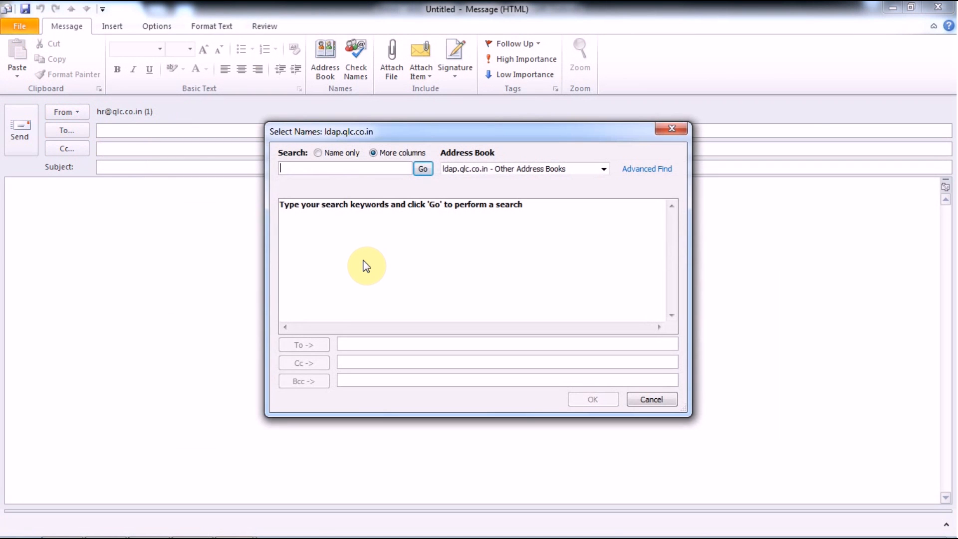
pyautogui.click(539, 168)
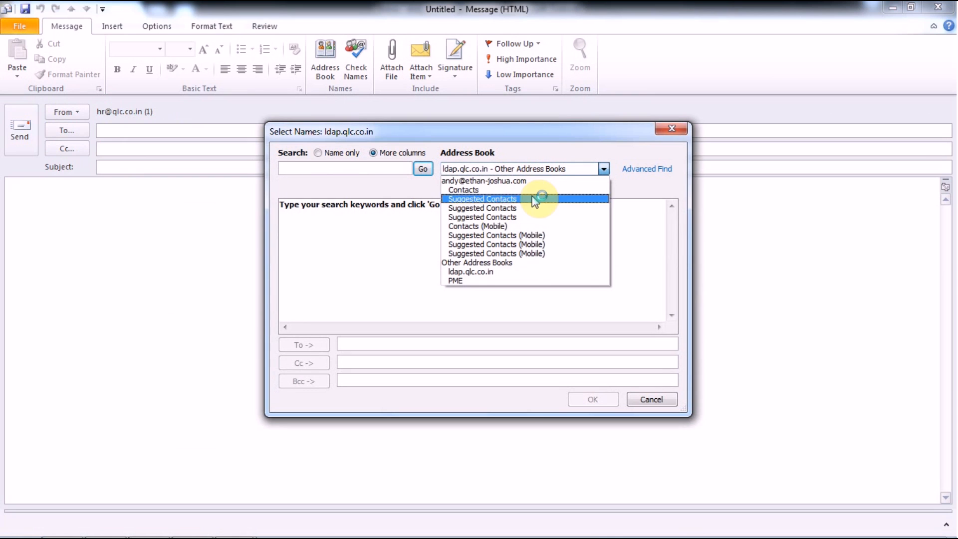
pyautogui.click(528, 280)
pyautogui.click(378, 168)
pyautogui.write('qlc')
pyautogui.press('Return')
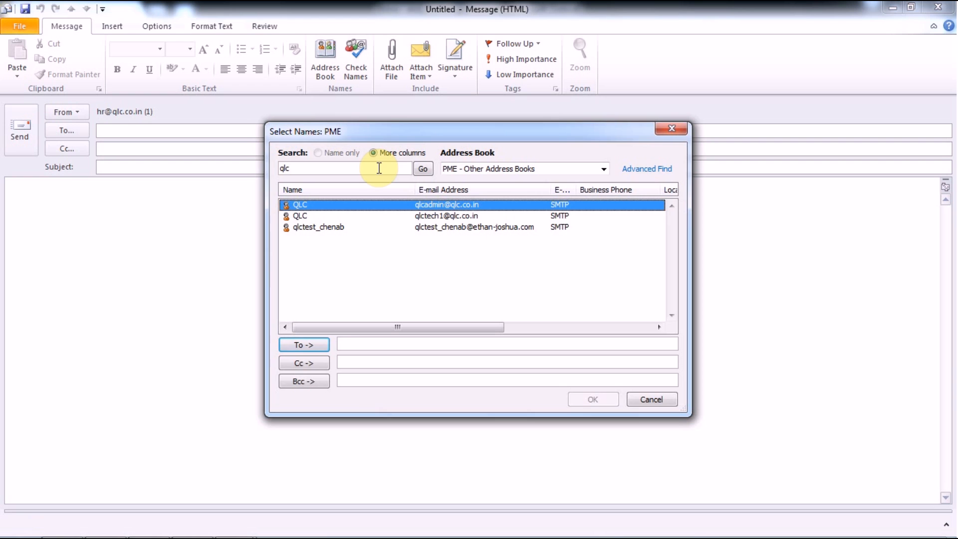
pyautogui.press('Return')
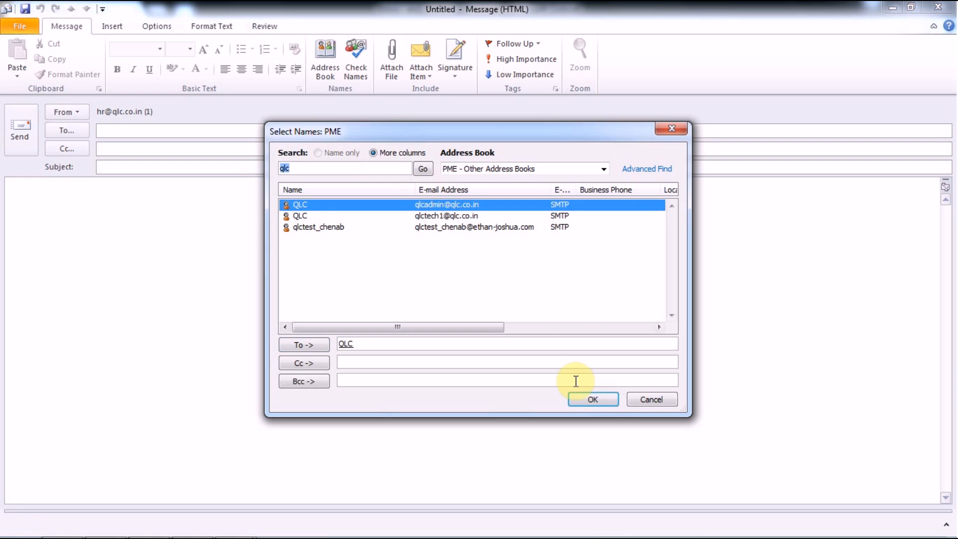
pyautogui.click(594, 400)
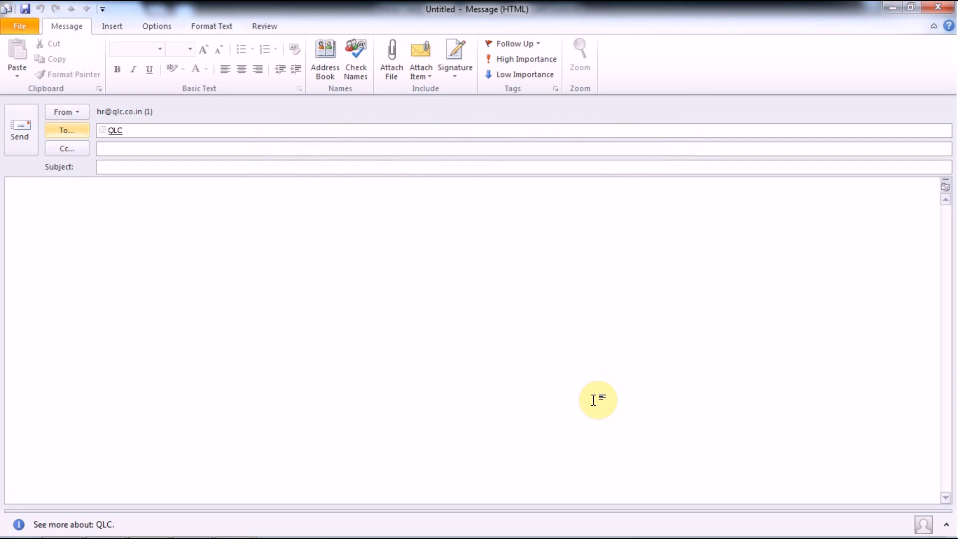